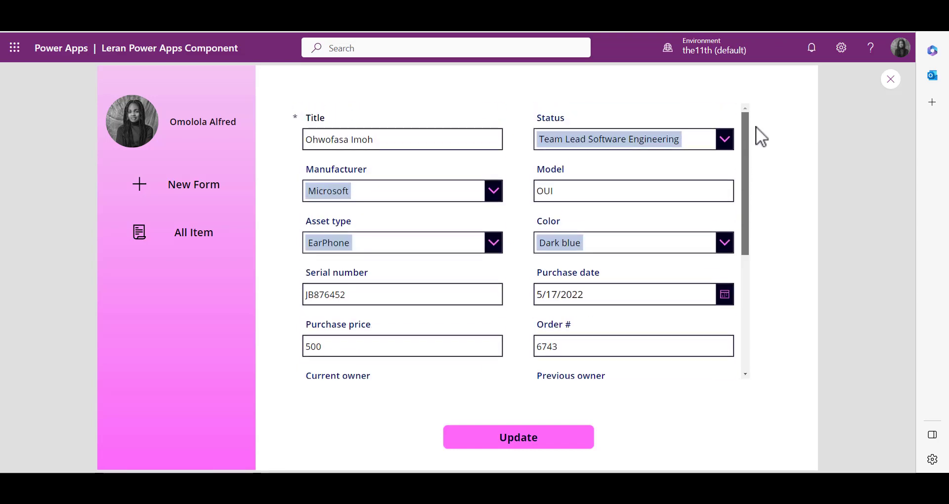
- Look through the finished app's side navigation by viewing the item list, the Project Manager's record and the new-item form
left_click(190, 230)
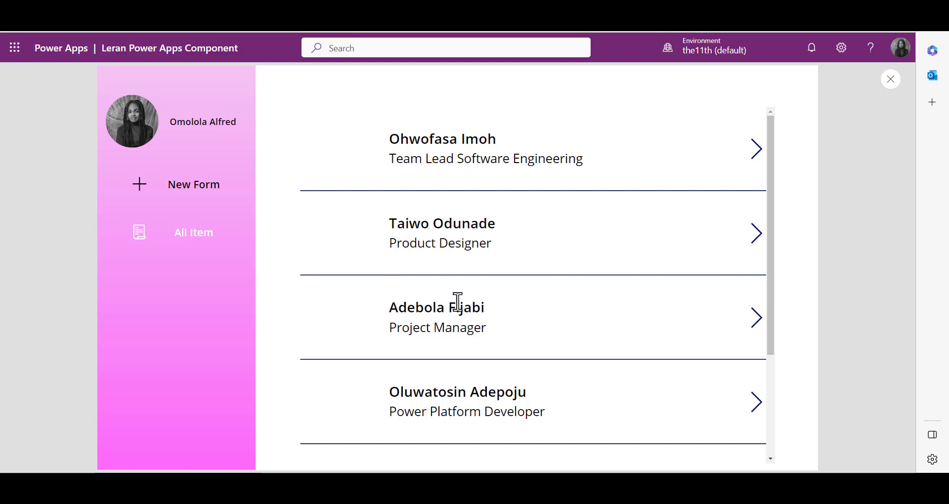
left_click(754, 322)
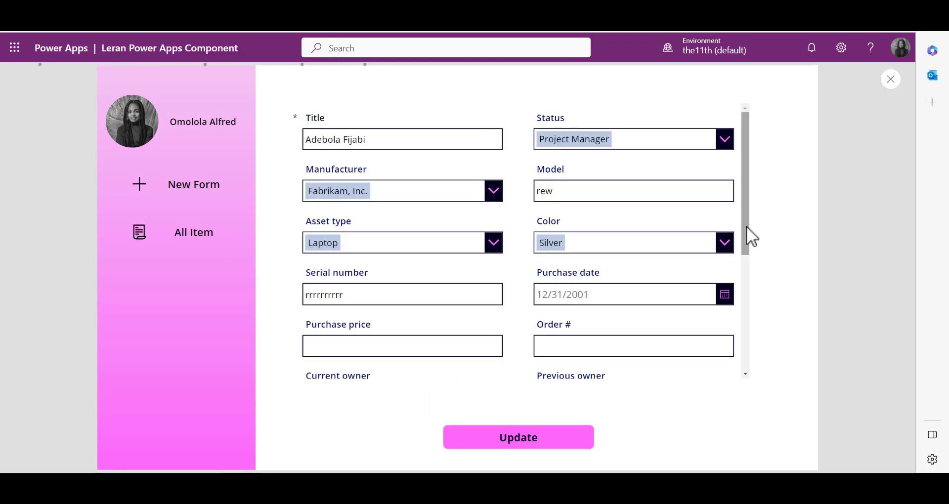
left_click_drag(746, 235, 749, 371)
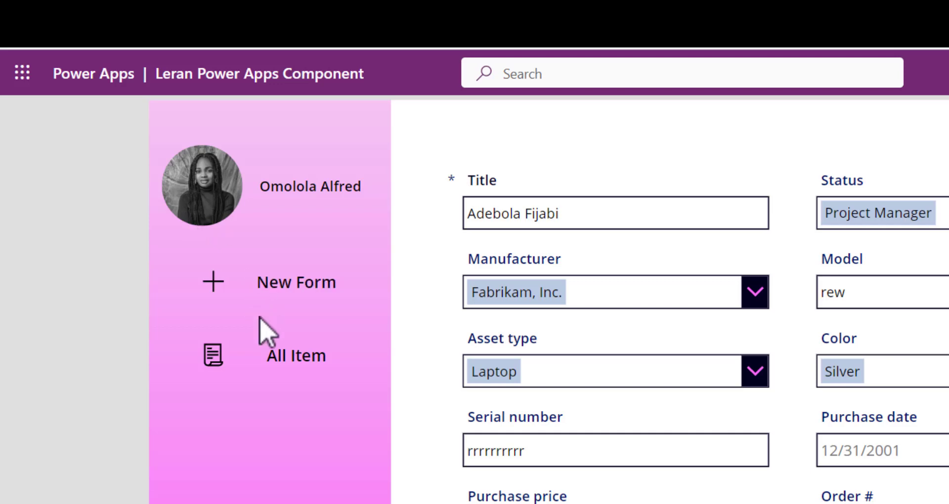
left_click(278, 289)
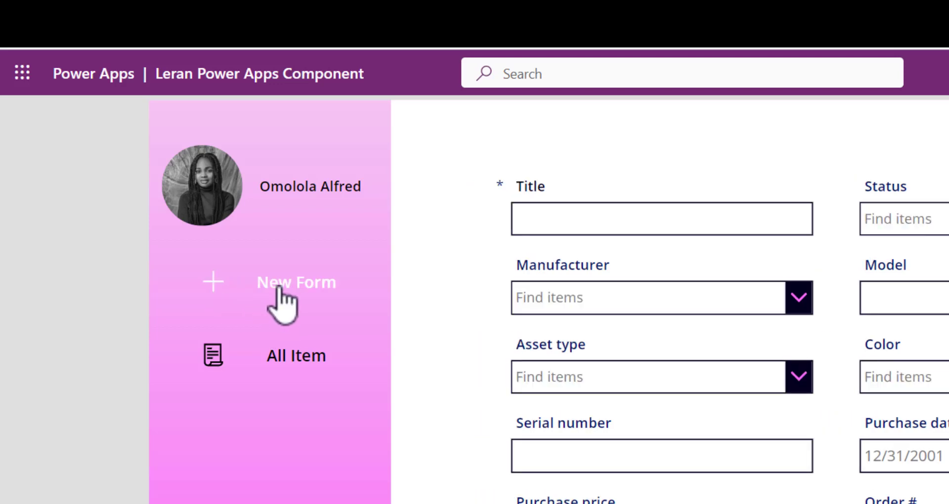
left_click(281, 370)
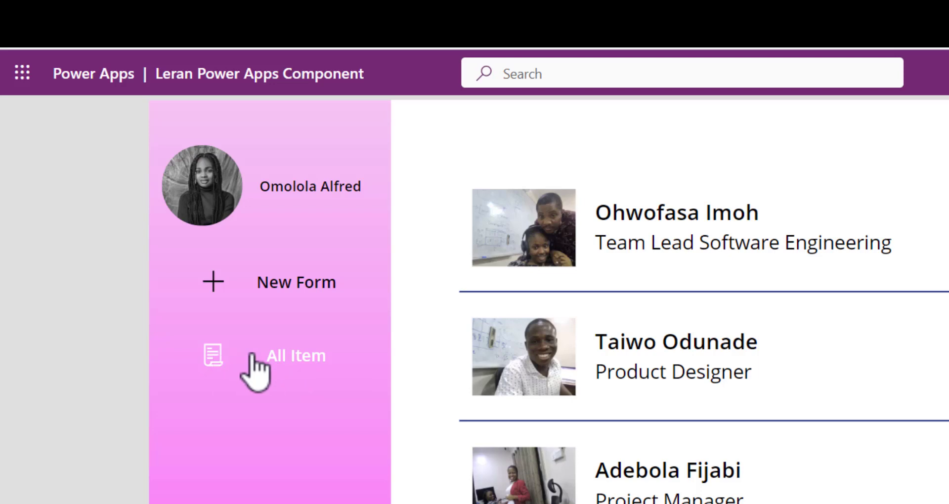
left_click(261, 297)
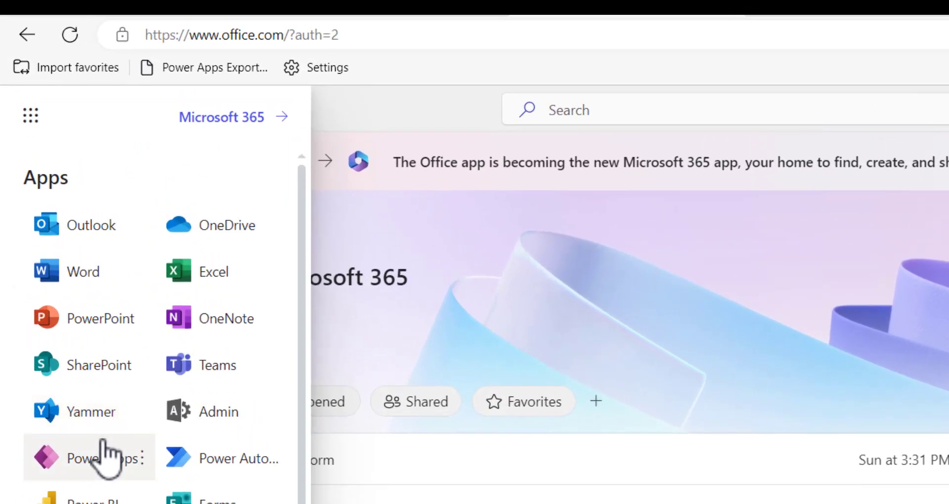
- Go to the component libraries in Power Apps and create a new library named Global Side Component
left_click(104, 458)
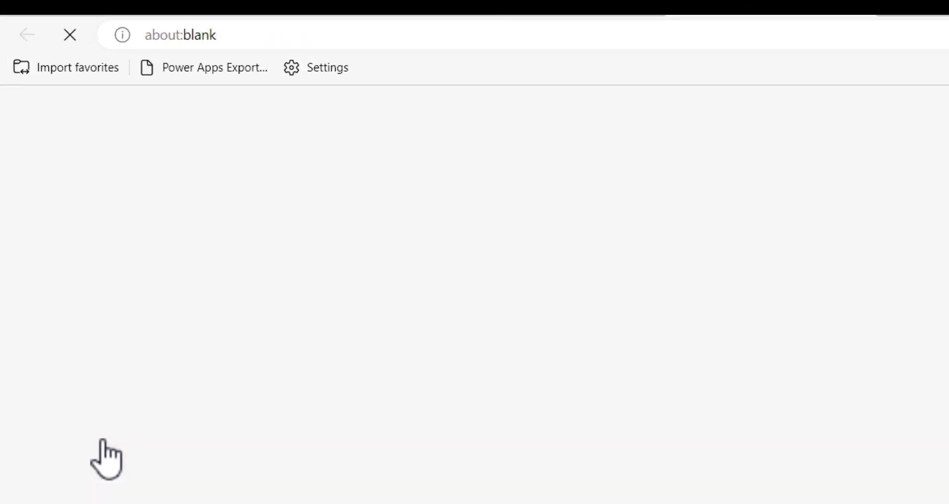
left_click(59, 310)
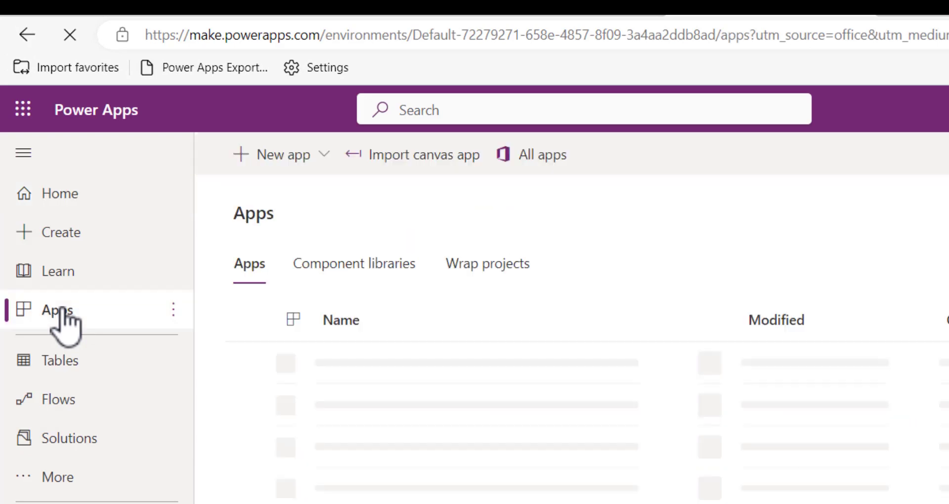
left_click(393, 267)
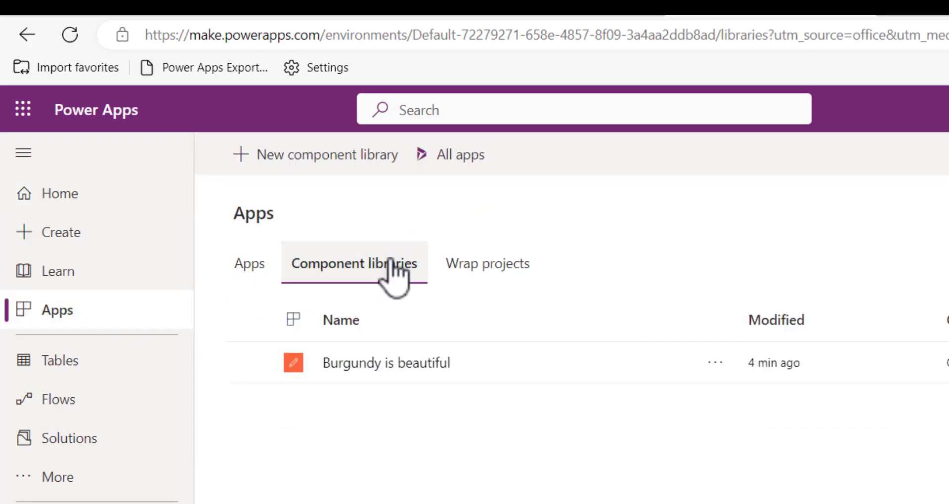
left_click(271, 155)
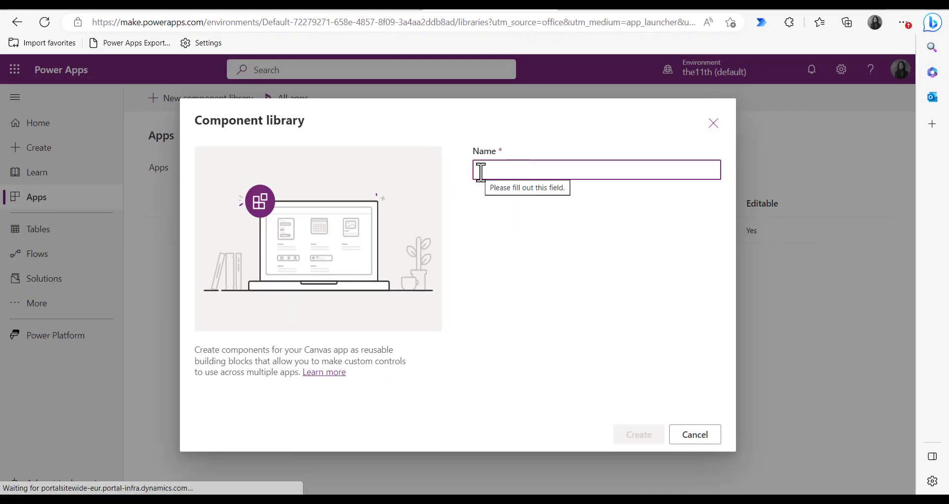
type("Global Side Component")
left_click(638, 437)
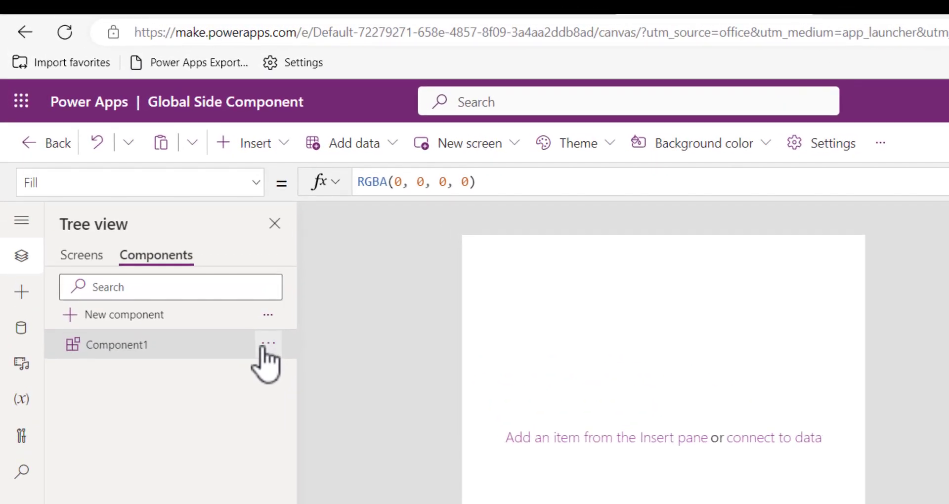
- Rename Component1 as ComponentSideNav
left_click(267, 344)
left_click(302, 439)
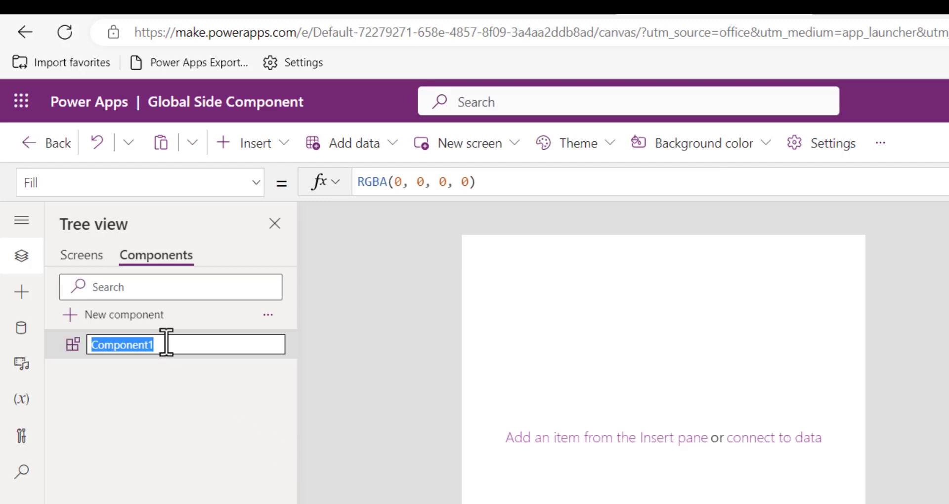
type("ComponentSideNav")
key("Return")
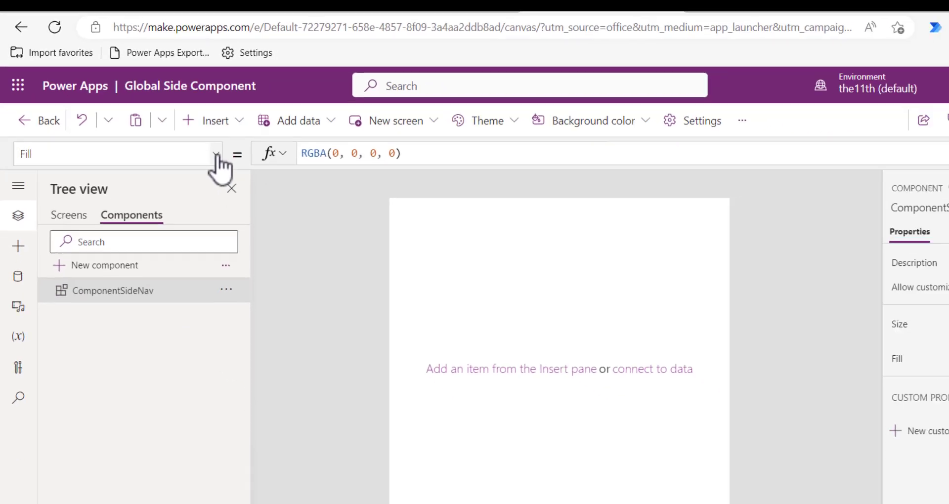
- Set the ComponentSideNav component's width to 300 and its height to App.DesignHeight
left_click(216, 154)
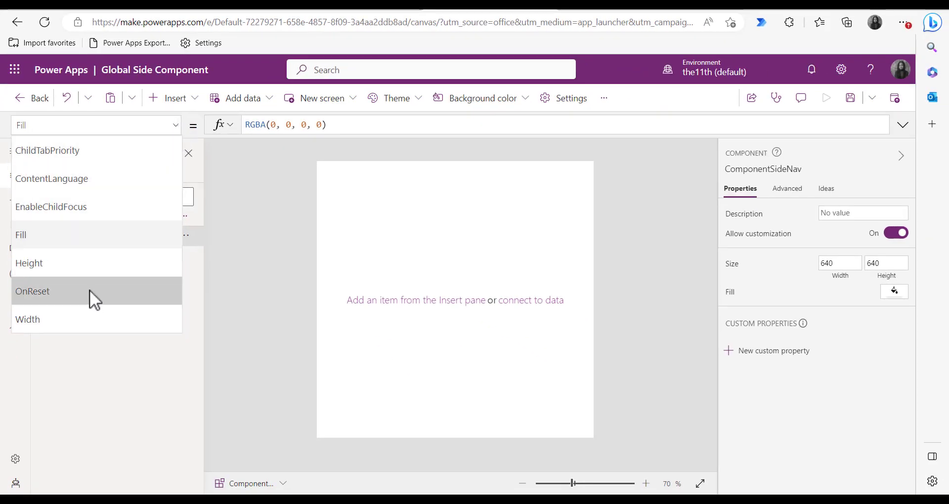
left_click(86, 317)
left_click(263, 130)
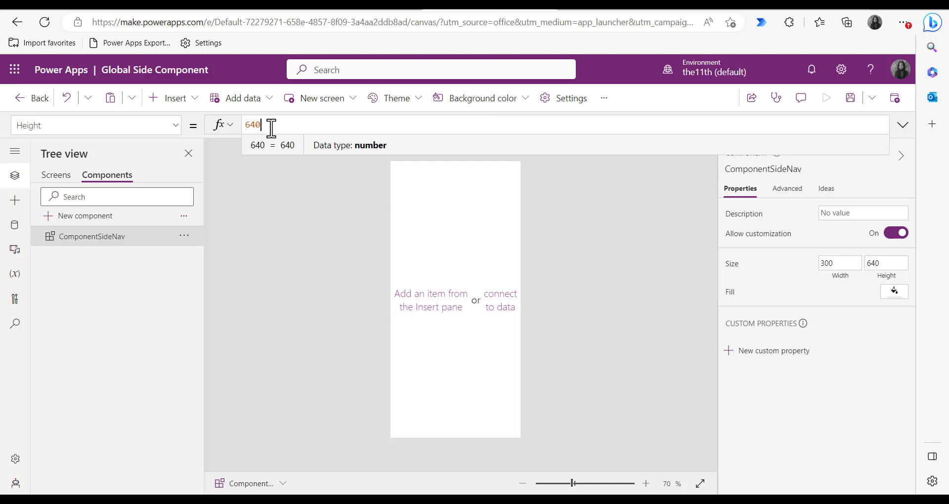
key("BackSpace")
key("BackSpace")
key("BackSpace")
type("App")
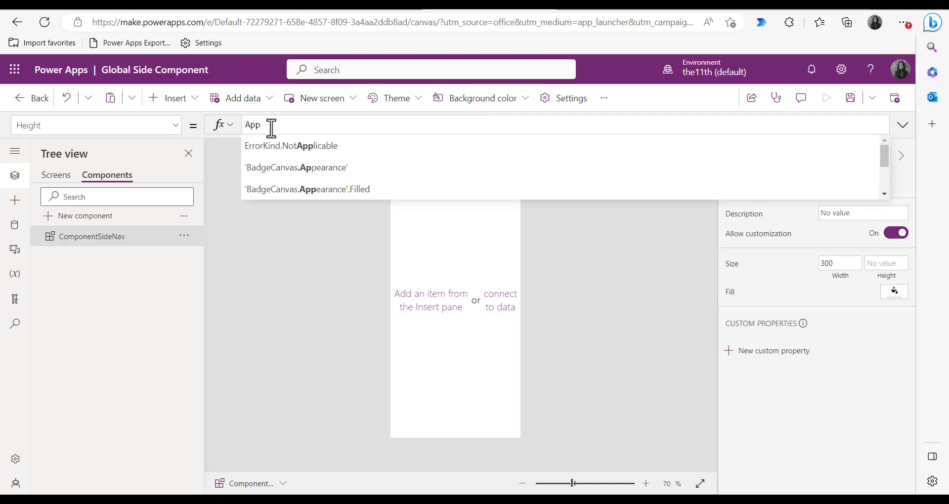
type(".")
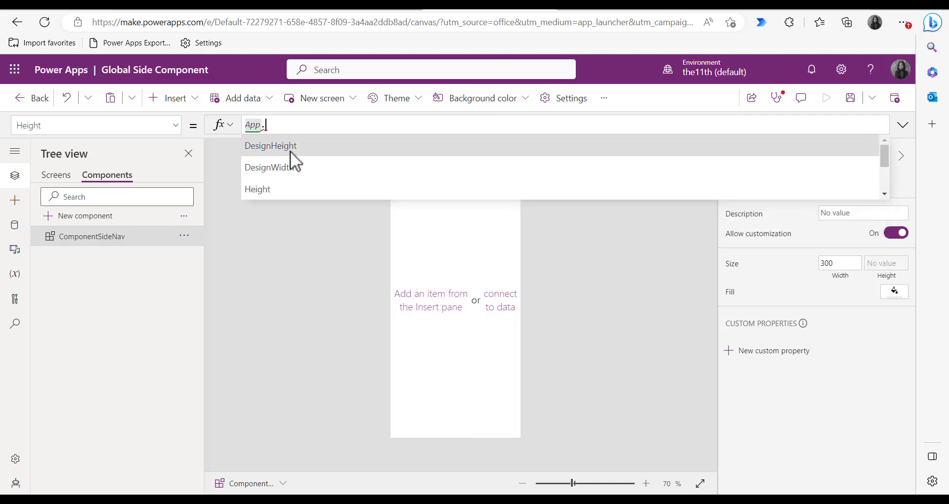
left_click(290, 150)
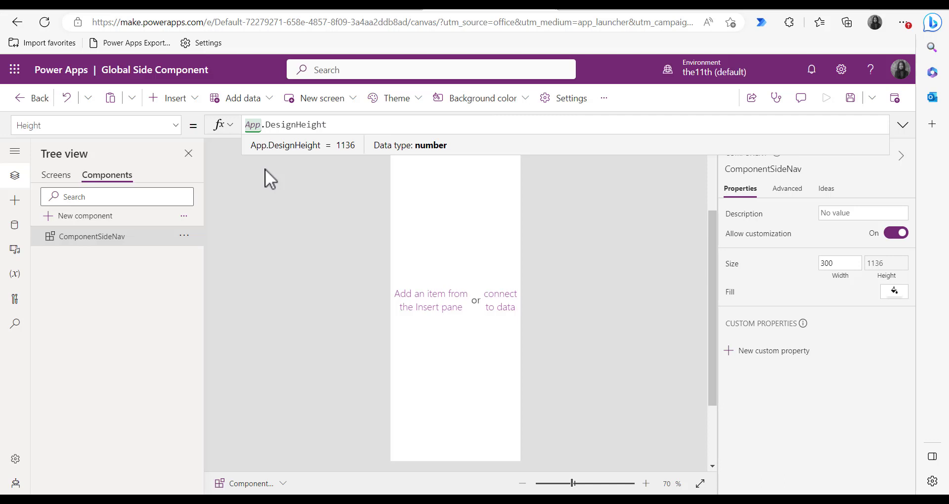
left_click(265, 168)
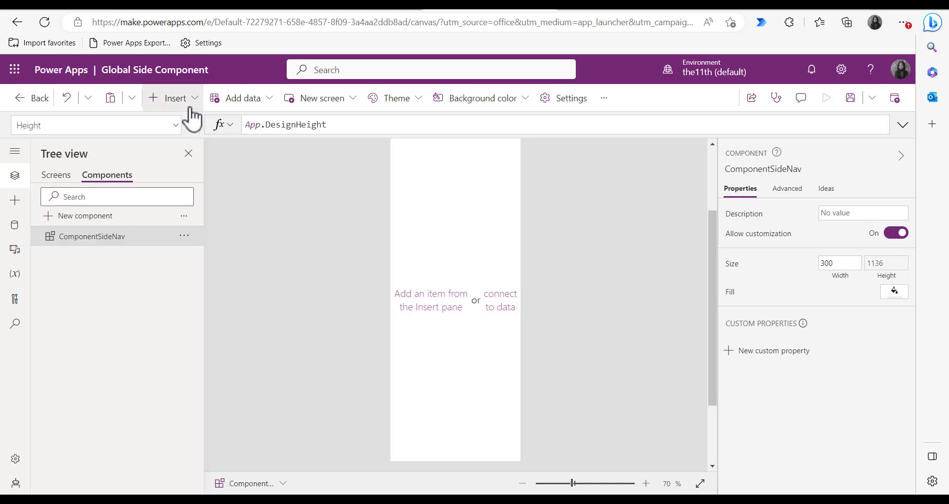
- Add an HTML text control to ComponentSideNav and rename it HtmlText_Gradient
left_click(190, 109)
left_click(218, 141)
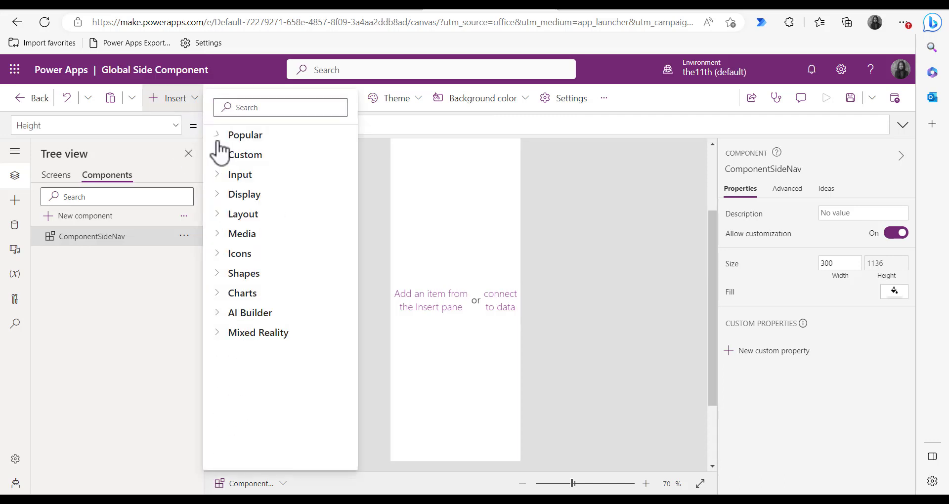
left_click(224, 197)
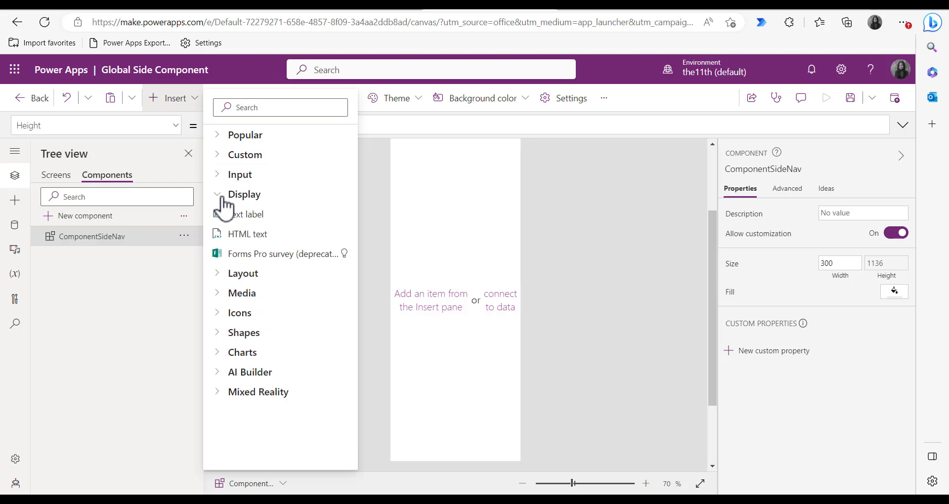
left_click(244, 233)
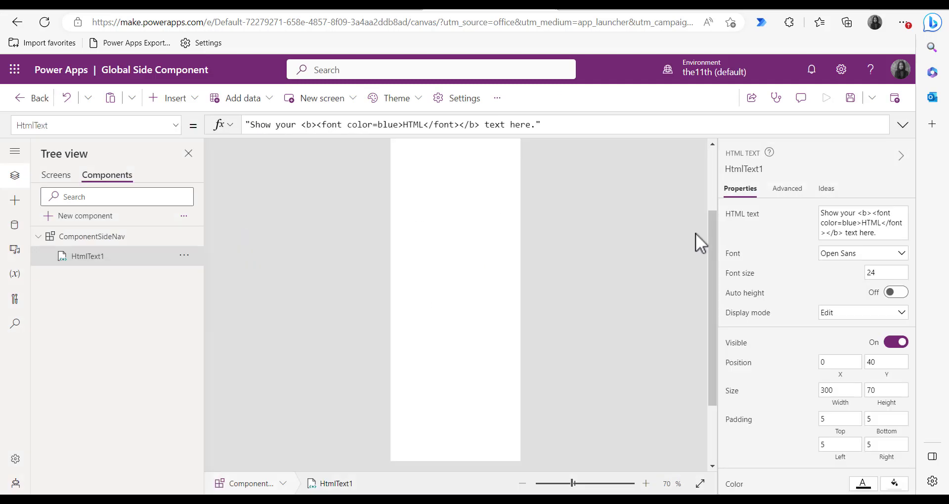
left_click_drag(715, 244, 713, 160)
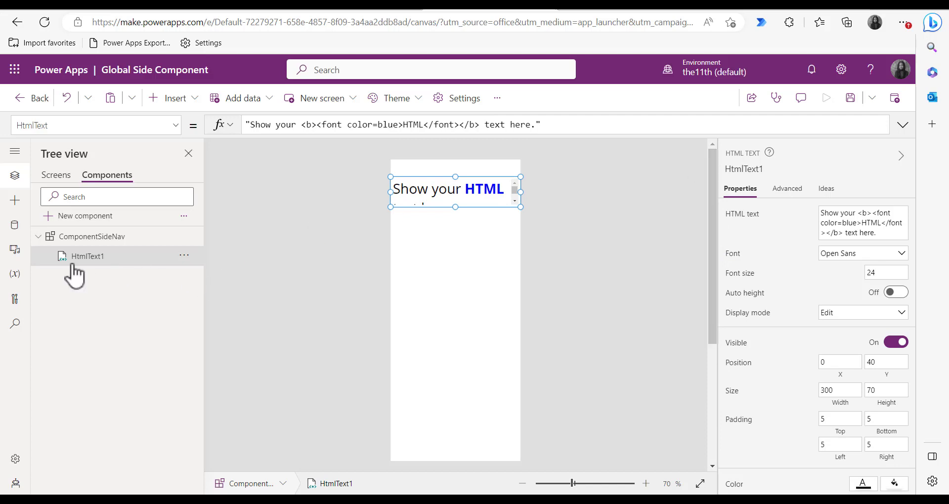
left_click(185, 256)
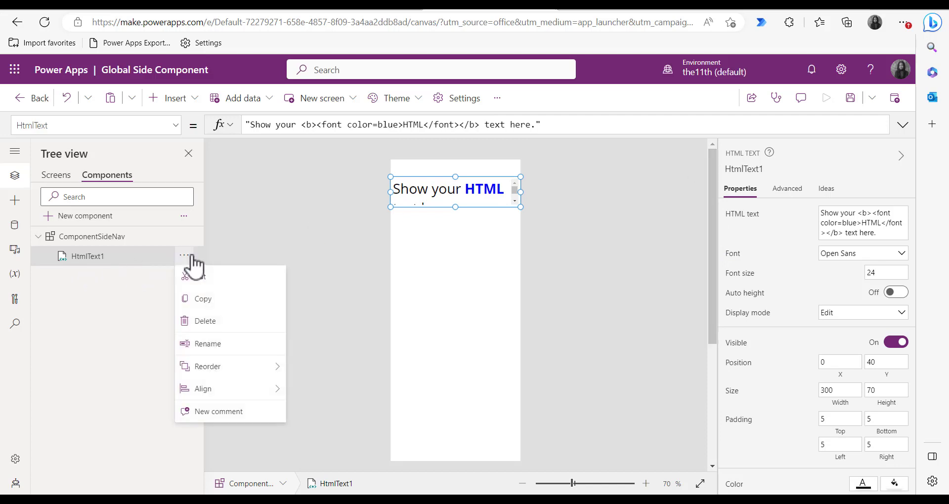
left_click(214, 344)
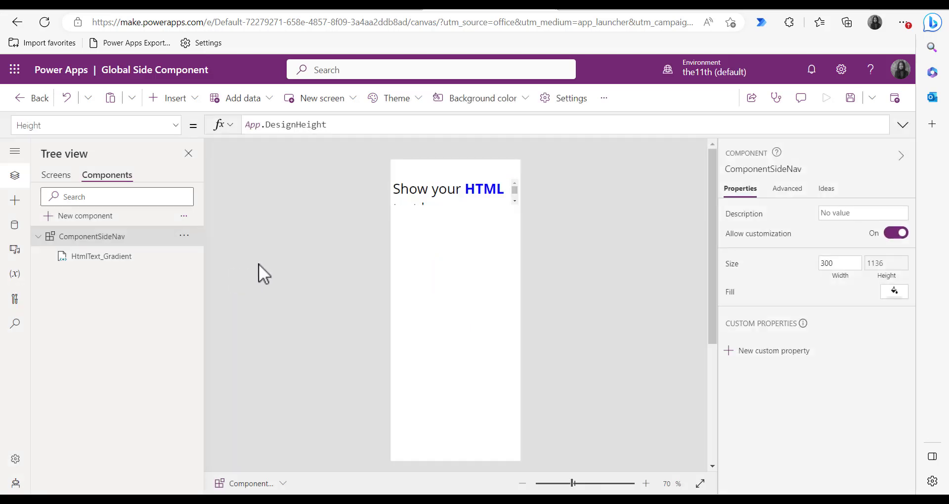
- Set the Width property of HtmlText_Gradient to Parent.Width
left_click(131, 257)
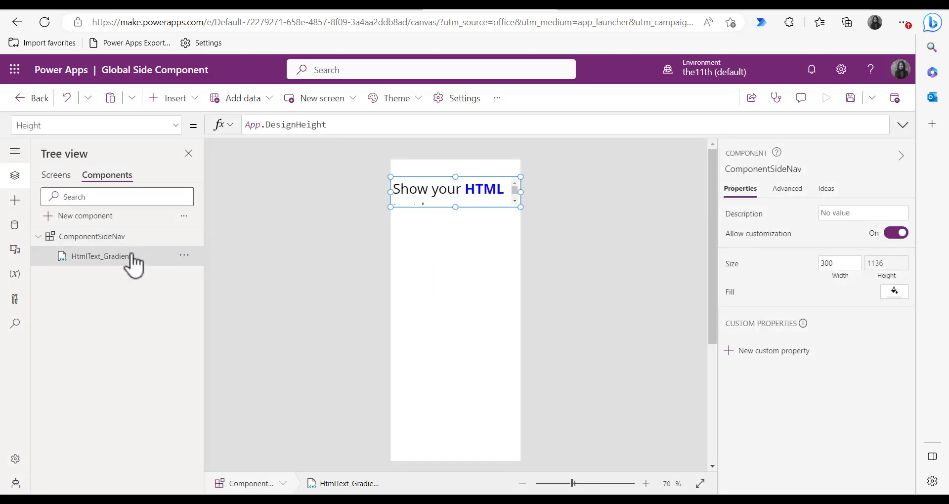
left_click(175, 125)
scroll(176, 346, "down", 10)
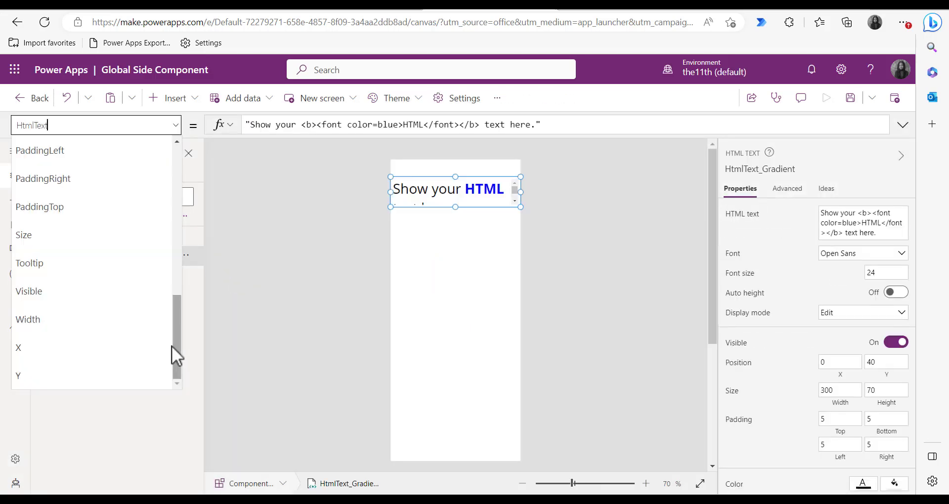
left_click(74, 314)
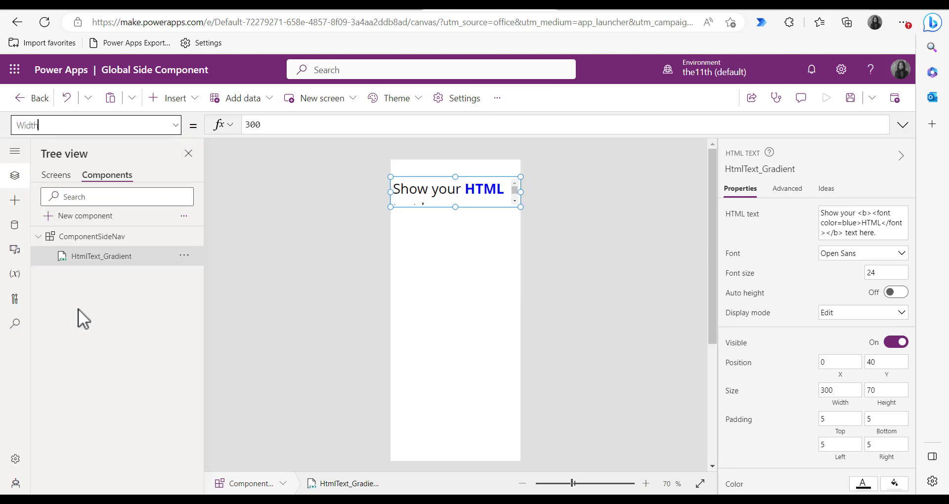
left_click(266, 124)
key("BackSpace")
key("BackSpace")
key("BackSpace")
type("Parent.Width")
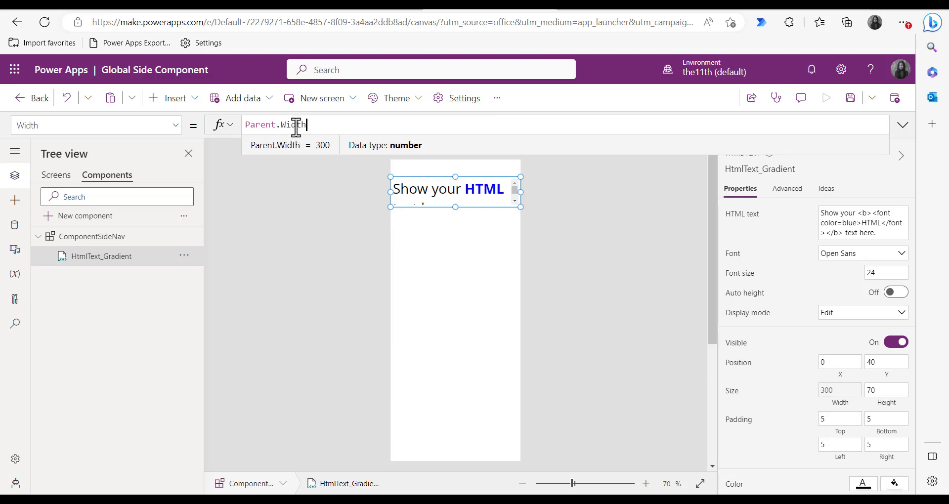
- Set the Height of HtmlText_Gradient to Parent.Height and move the control up to Y position 0
left_click(173, 125)
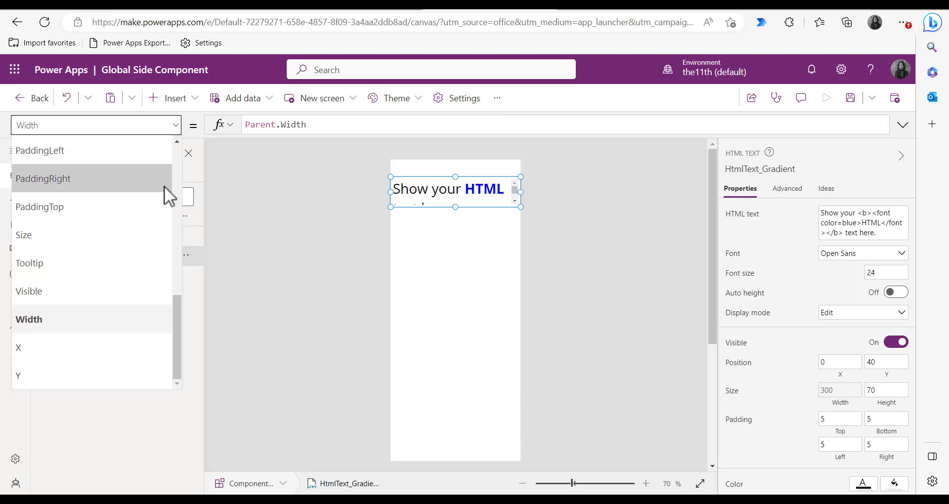
left_click_drag(177, 305, 176, 213)
left_click(30, 294)
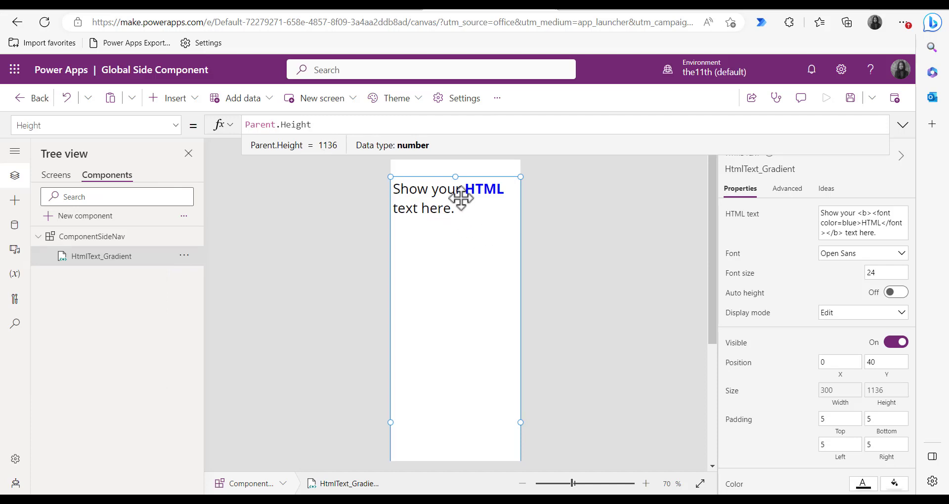
left_click_drag(441, 175, 439, 158)
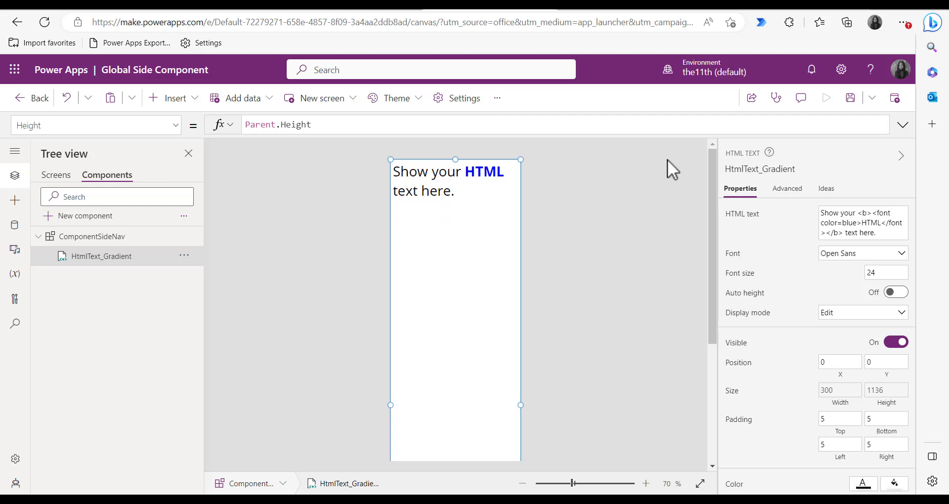
- Set HtmlText_Gradient's HtmlText property to a full-width div, Parent.Height - 1 px high, with background linear-gradient(to bottom, #f4c4f3, #fc68fa)
left_click(175, 130)
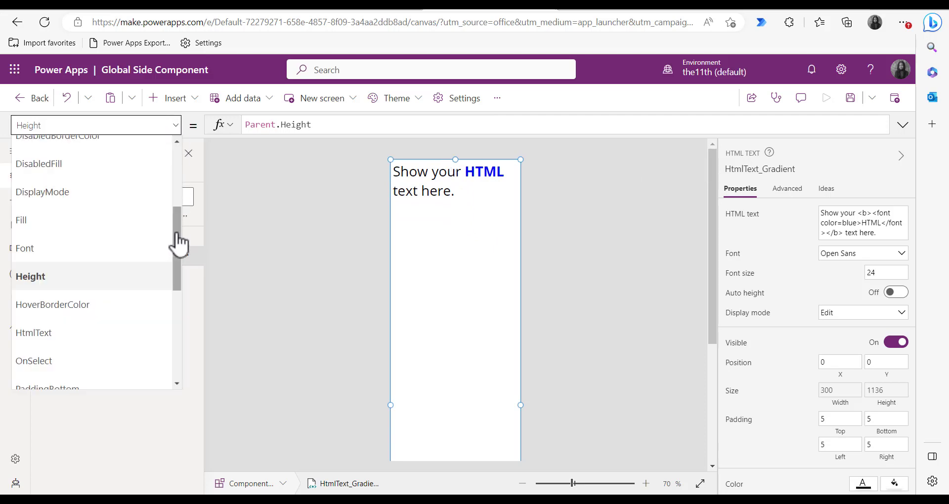
left_click_drag(176, 239, 170, 287)
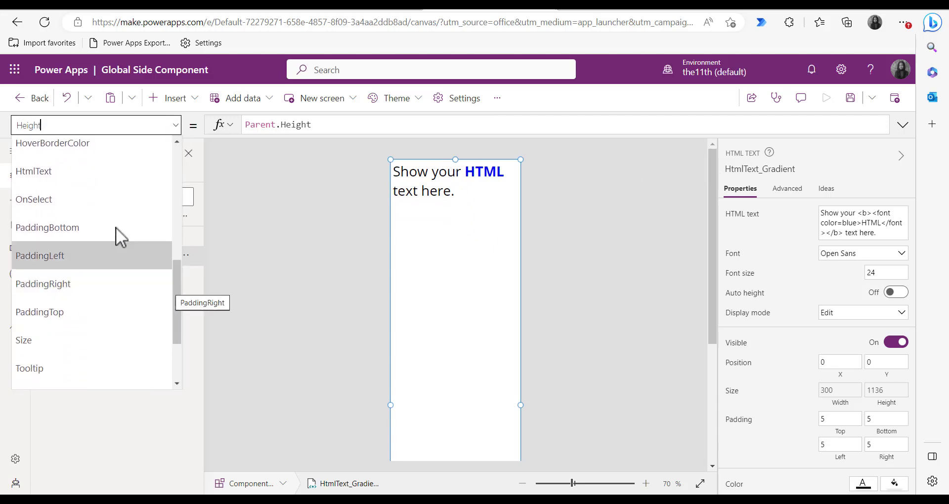
left_click(77, 168)
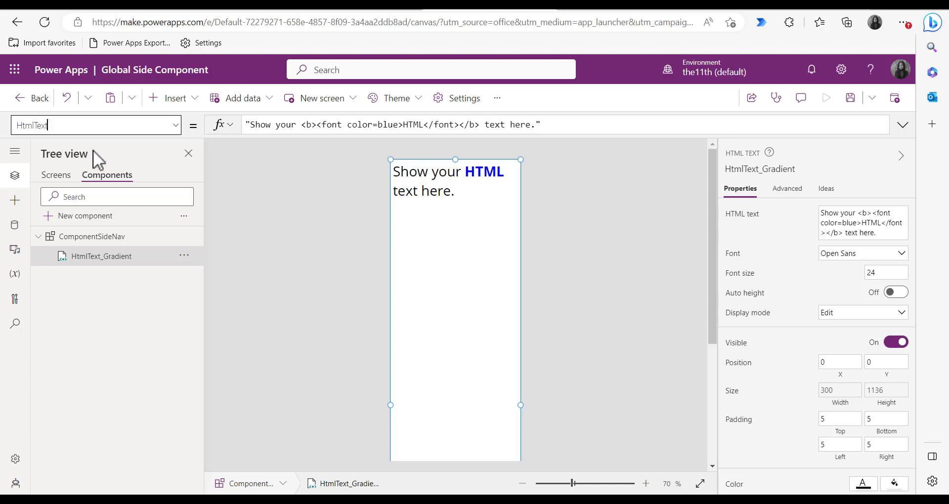
left_click(544, 128)
key("ctrl+a")
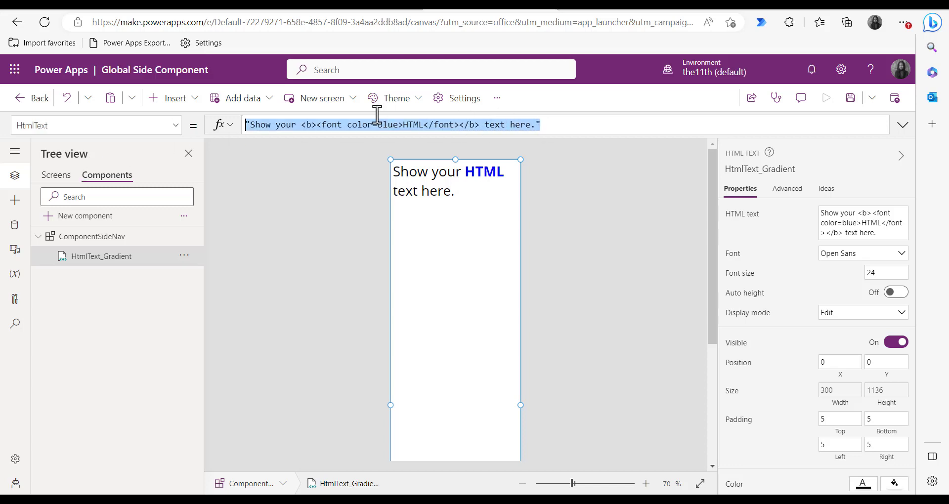
key("ctrl+v")
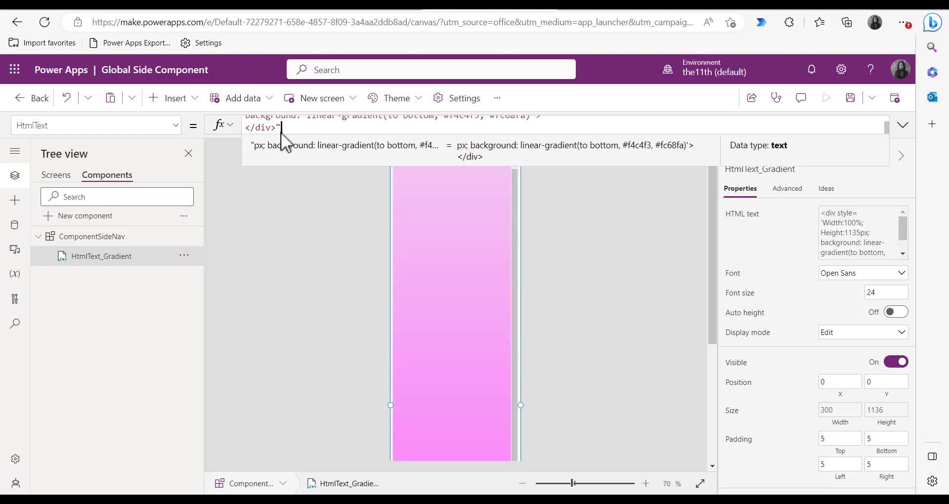
- Copy the two colour codes in the linear-gradient formula, delete them and paste the same codes back
left_click_drag(298, 170, 241, 121)
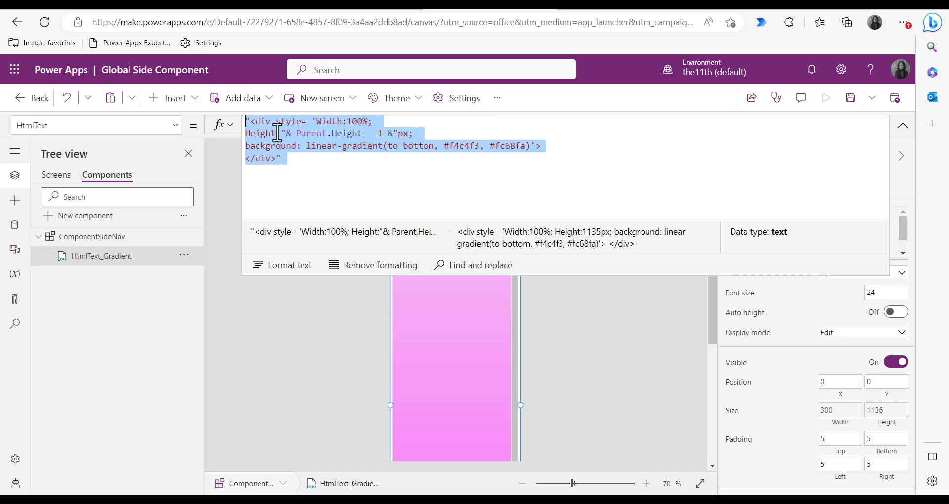
left_click_drag(439, 146, 527, 147)
key("ctrl+c")
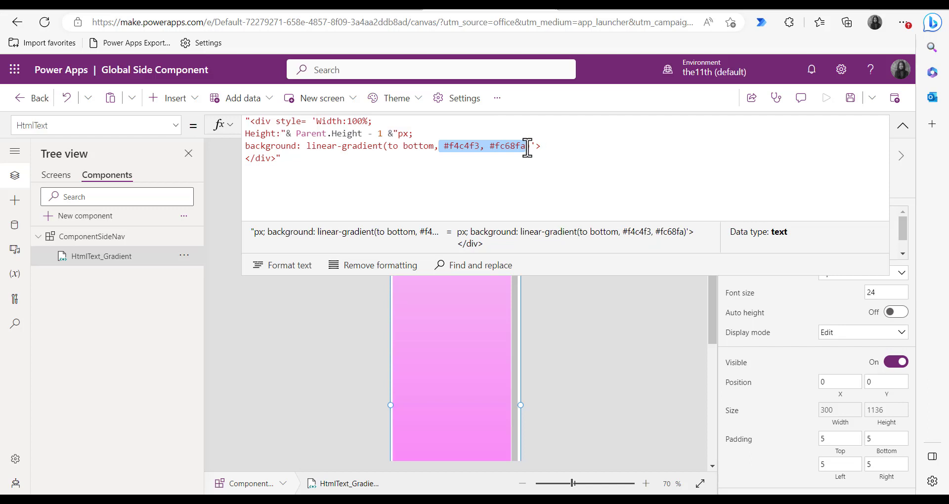
key("BackSpace")
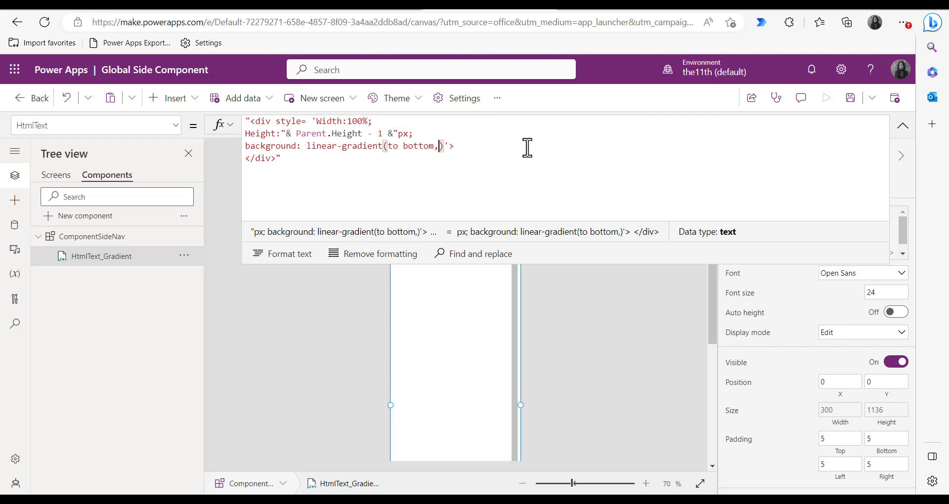
key("ctrl+v")
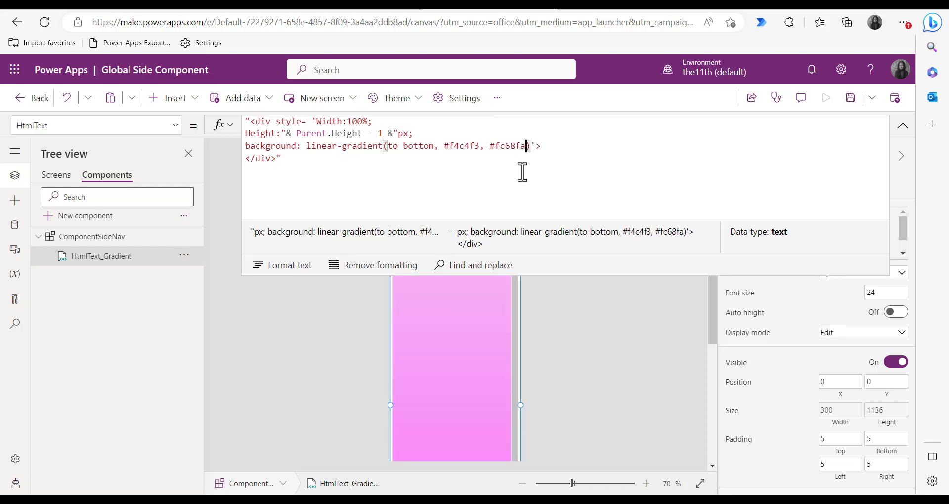
- Collapse the formula editor and set the top, bottom, left and right padding of HtmlText_Gradient to 0
left_click(903, 126)
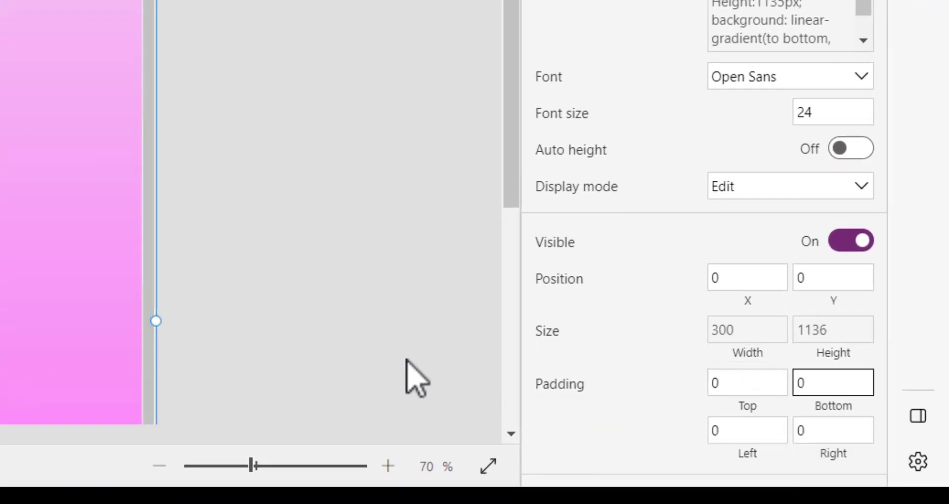
left_click(409, 377)
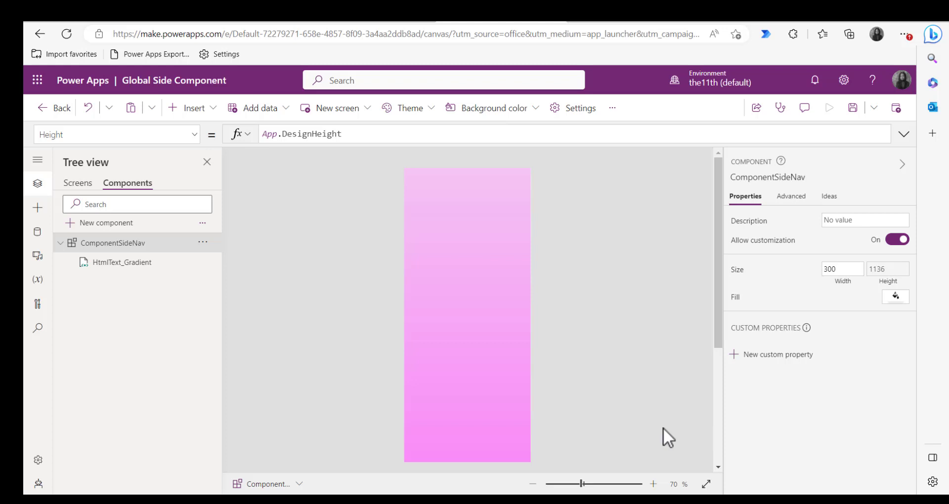
- Add an image control to ComponentSideNav and rename it UserImage
left_click(208, 109)
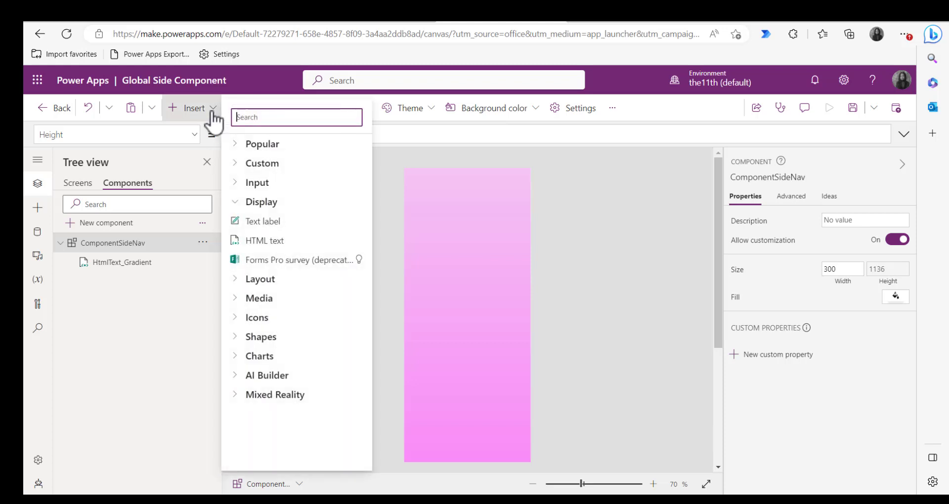
left_click(240, 240)
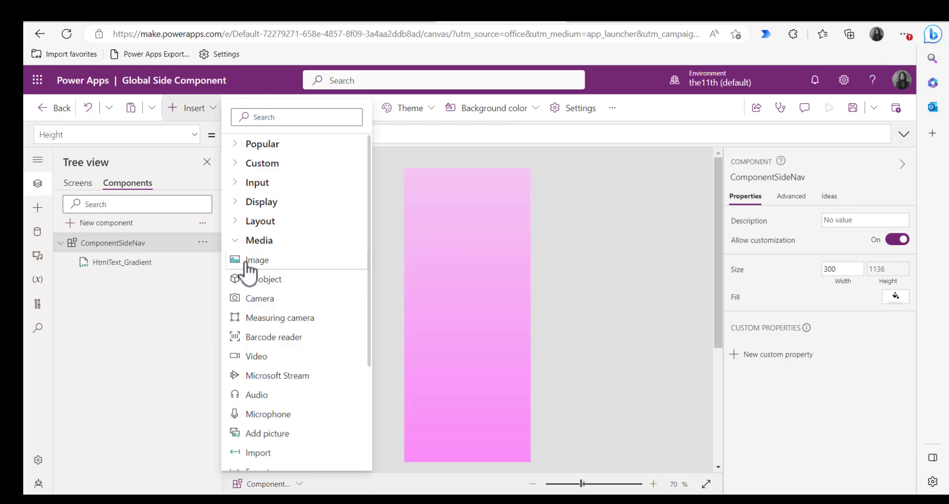
left_click(249, 270)
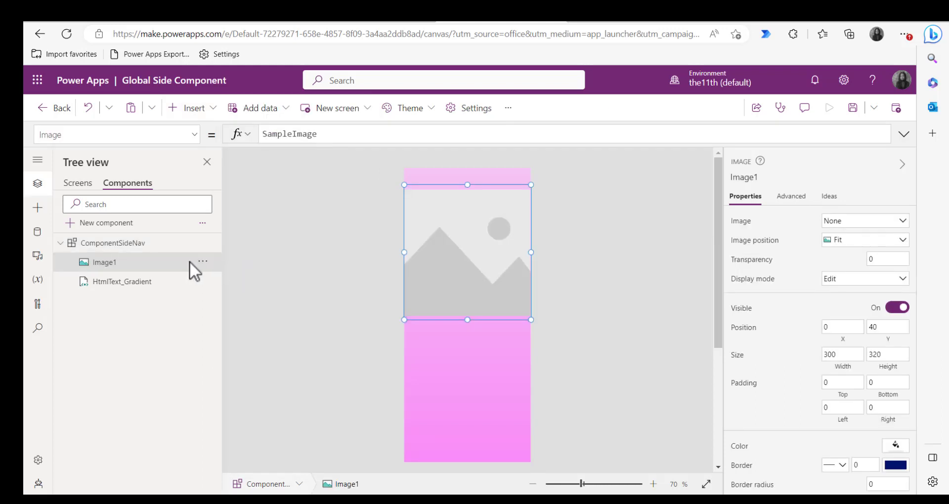
left_click(203, 262)
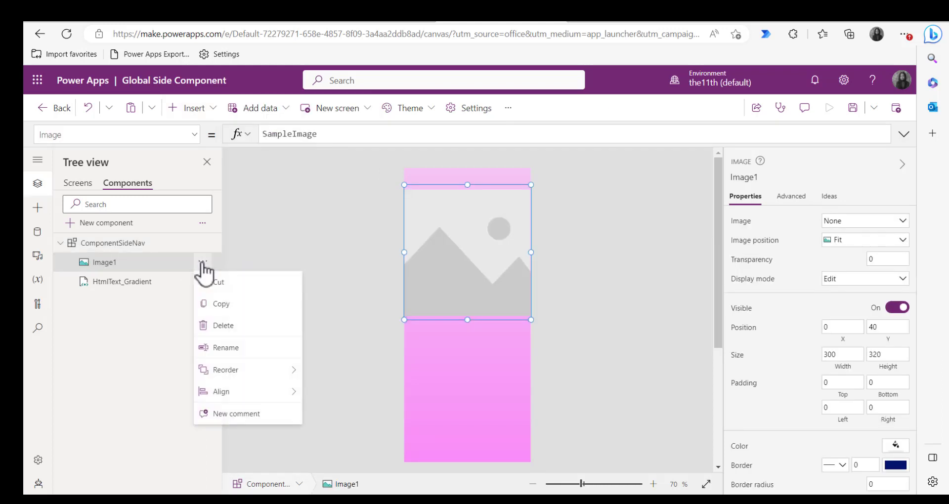
left_click(225, 352)
type("UserImage")
key("Return")
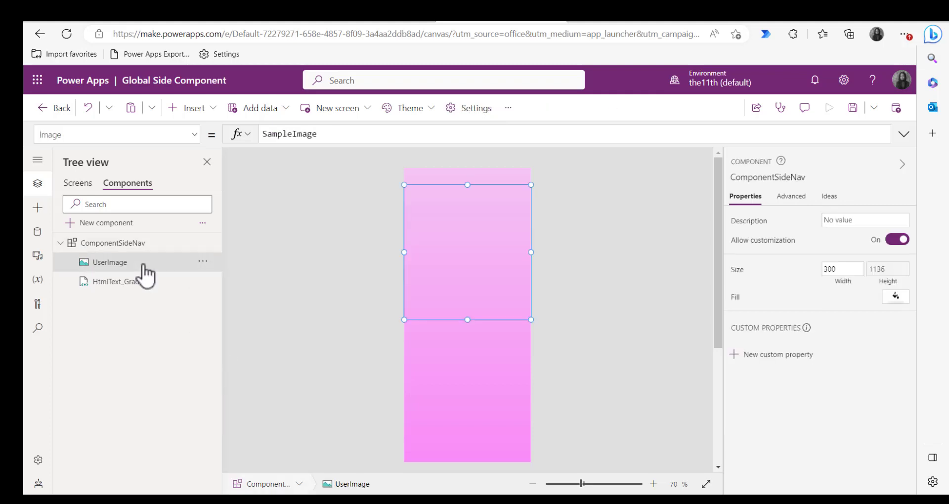
- Set the width and height of UserImage to 80
left_click(841, 356)
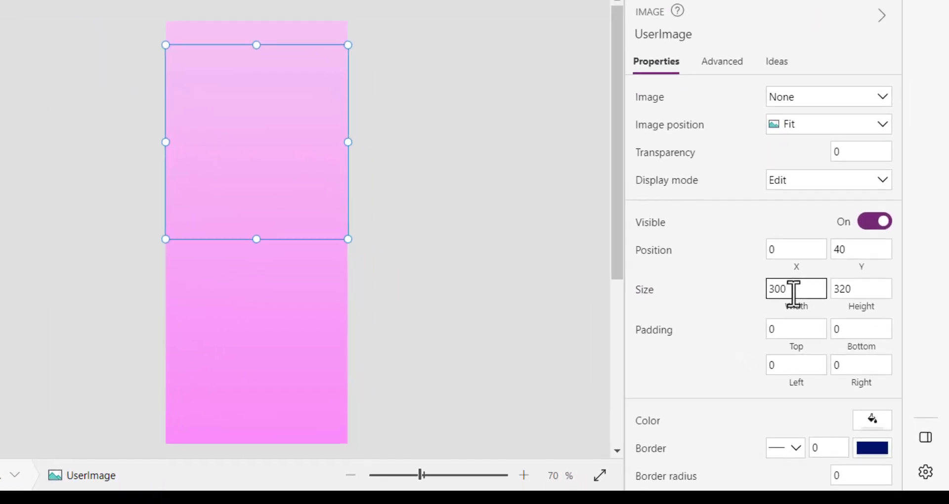
key("BackSpace")
key("BackSpace")
key("BackSpace")
type("80")
left_click(859, 288)
key("BackSpace")
key("BackSpace")
key("BackSpace")
type("80")
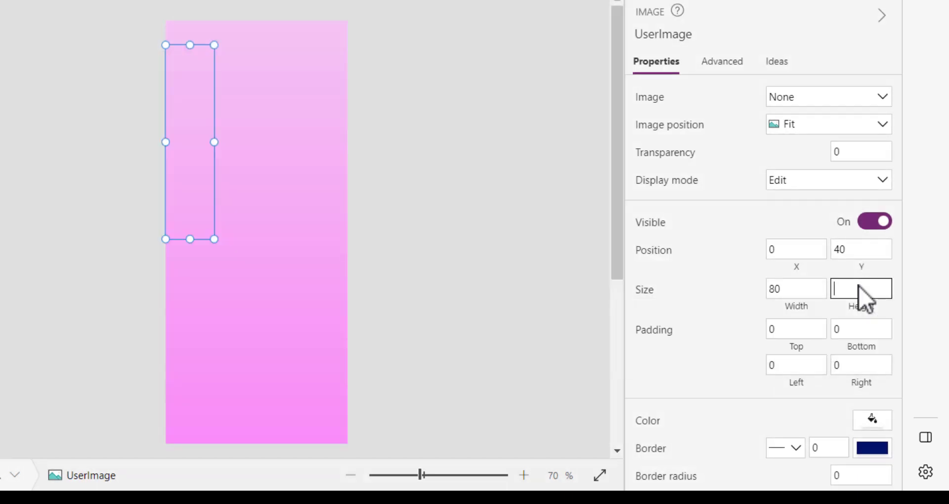
- Set the border radius of UserImage to 80
scroll(863, 306, "down", 3)
left_click(852, 329)
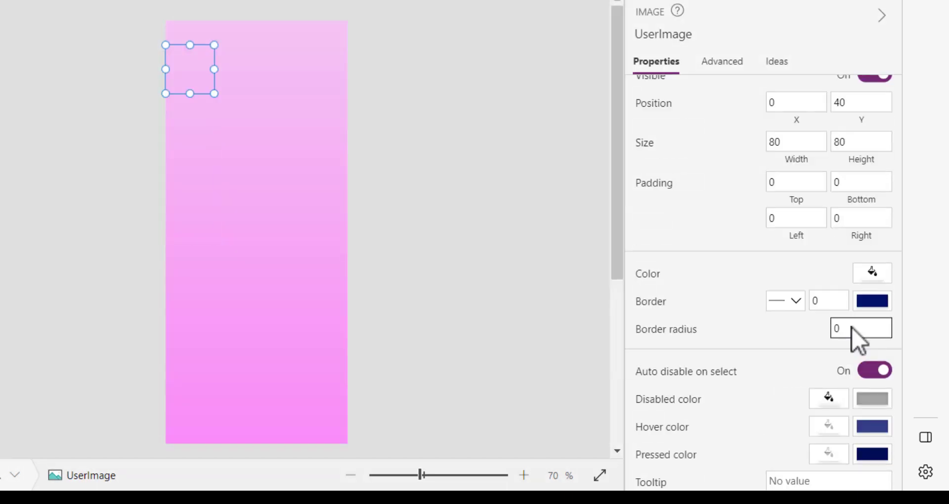
key("BackSpace")
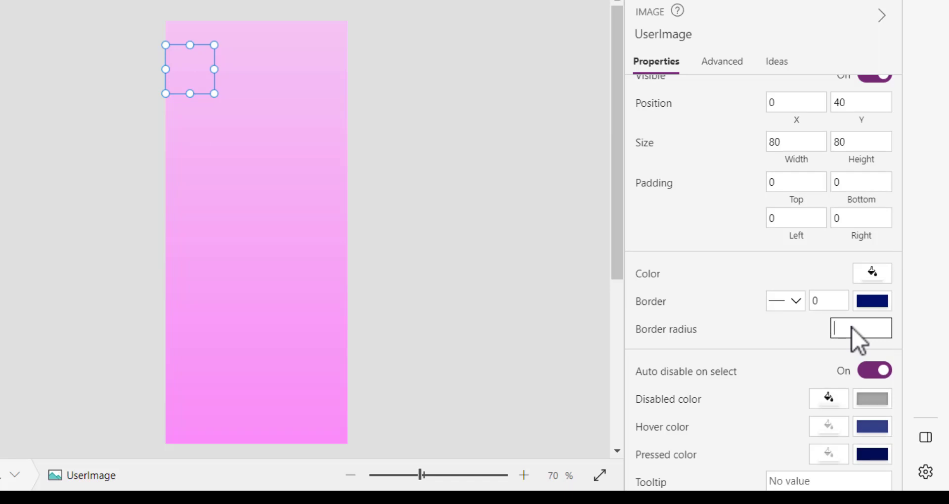
type("80")
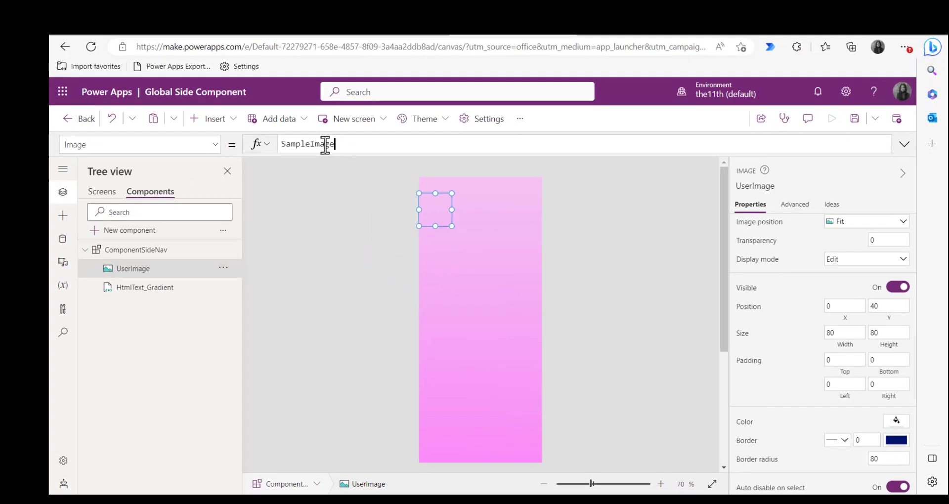
- Set the Image property of UserImage to User().Image and move the picture to about X 44, Y 24
double_click(325, 145)
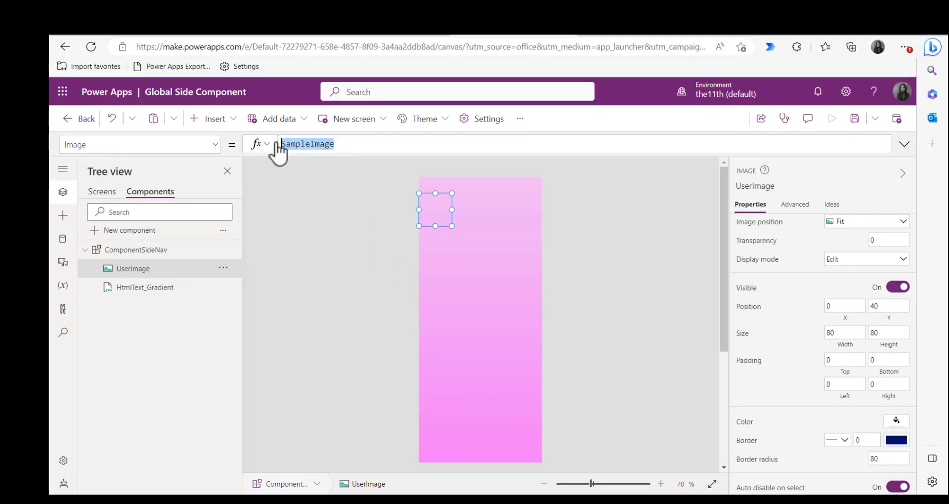
type("User")
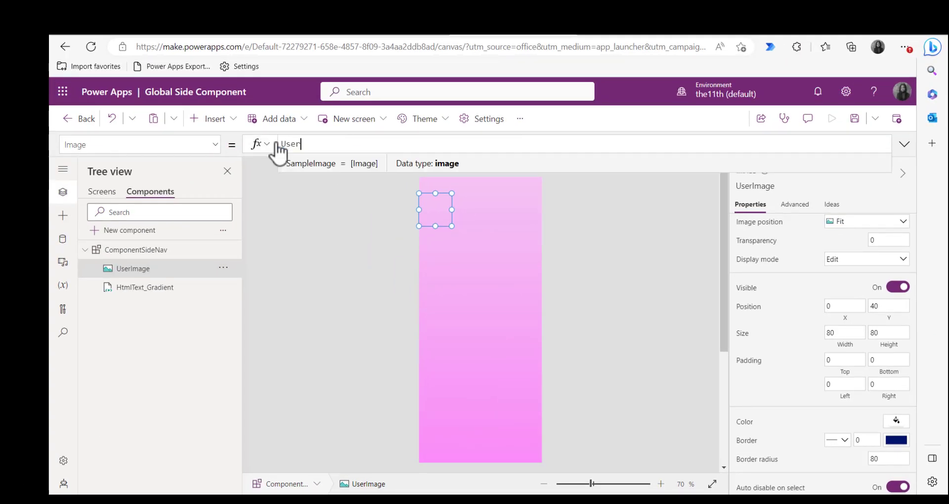
type("().")
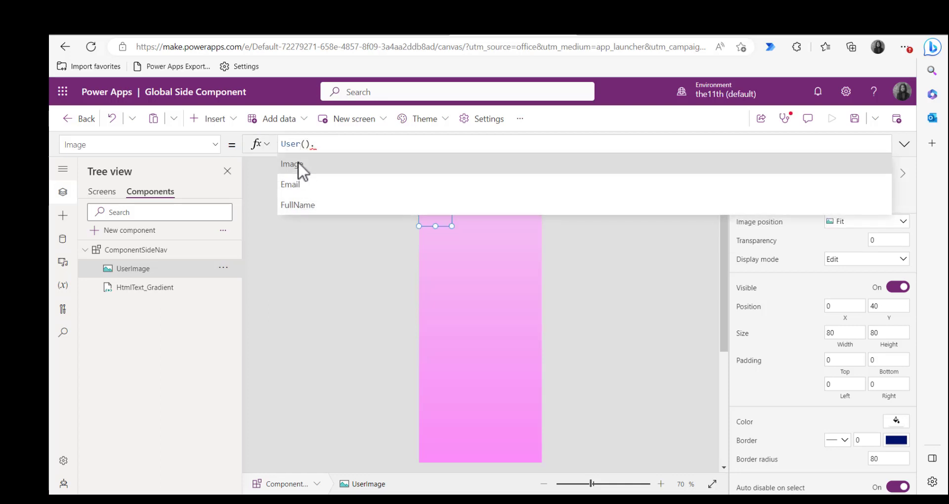
left_click(299, 164)
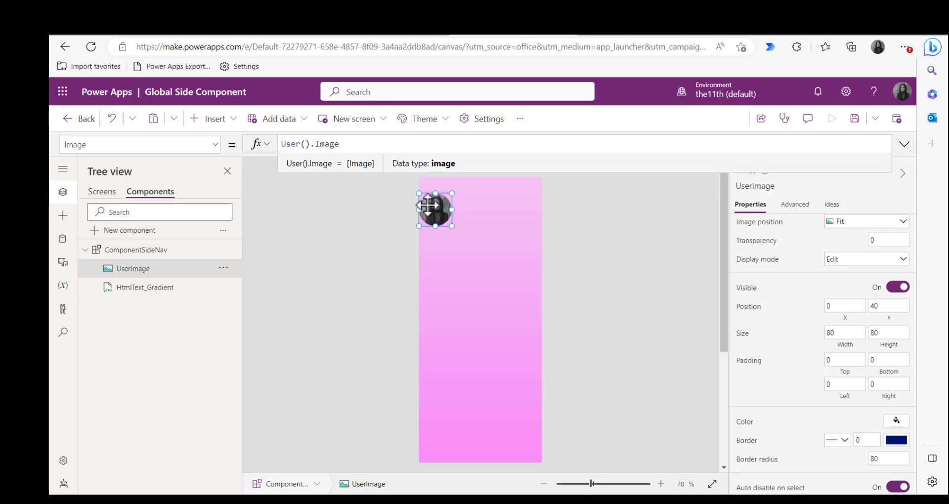
left_click_drag(436, 209, 452, 202)
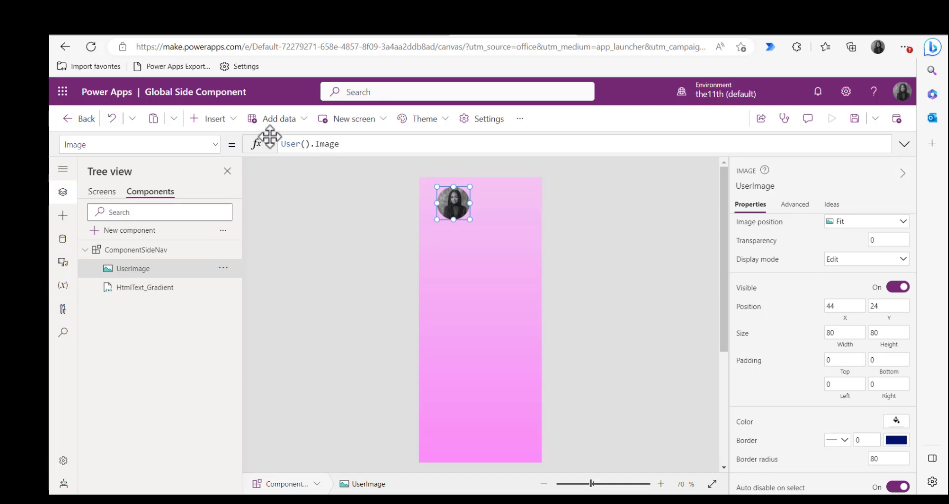
- Add a text label beside the user image, about 176 by 30 at X 124, Y 49, and rename it UserName
left_click(231, 120)
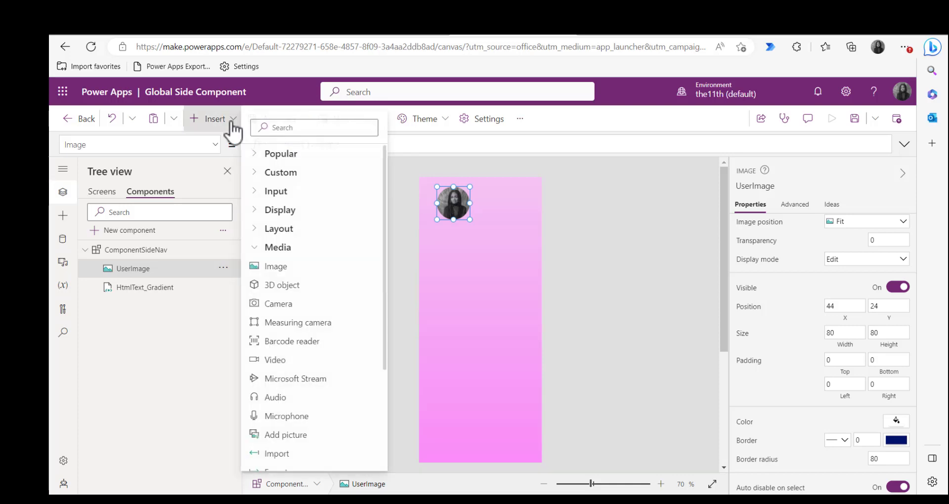
left_click(255, 154)
left_click(277, 171)
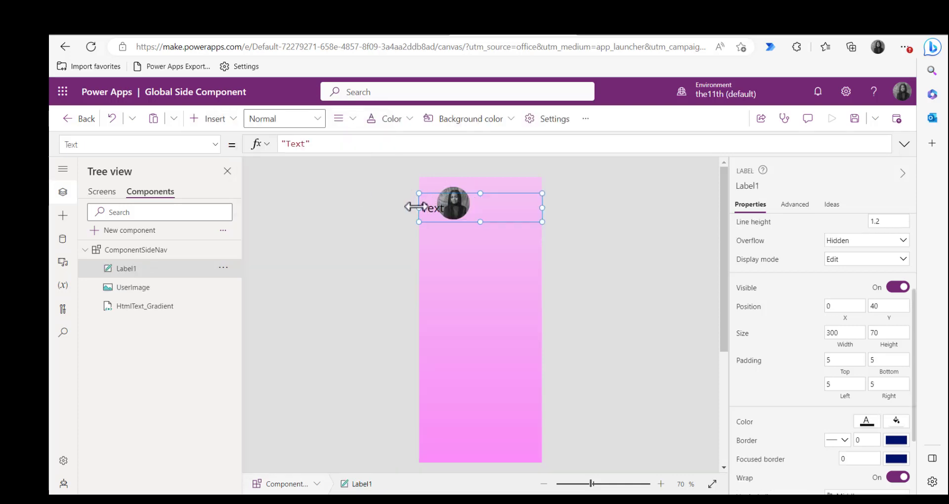
left_click_drag(419, 208, 470, 207)
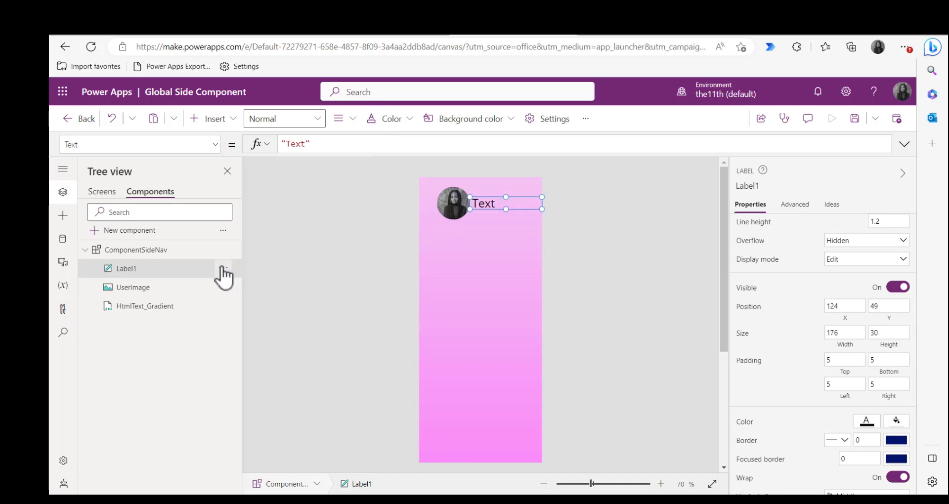
left_click(223, 271)
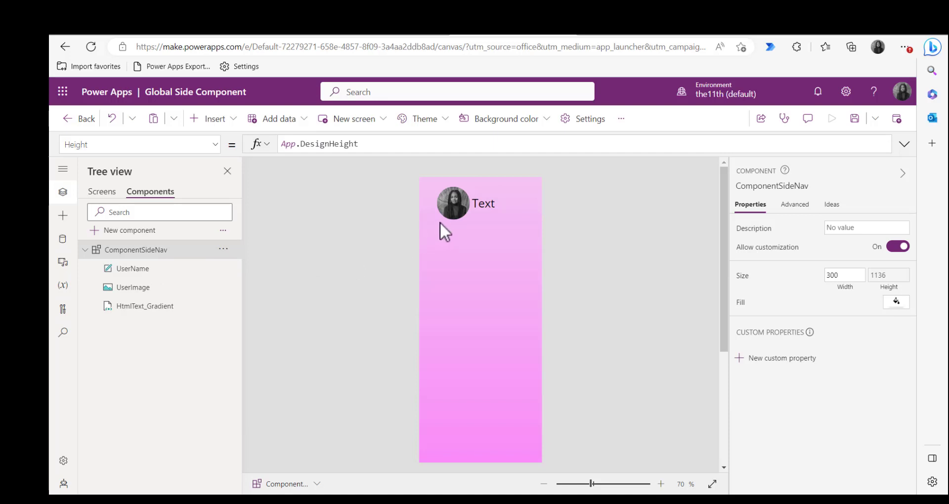
- Set the UserName label's font size to 15 and its font weight to Semibold
left_click(486, 205)
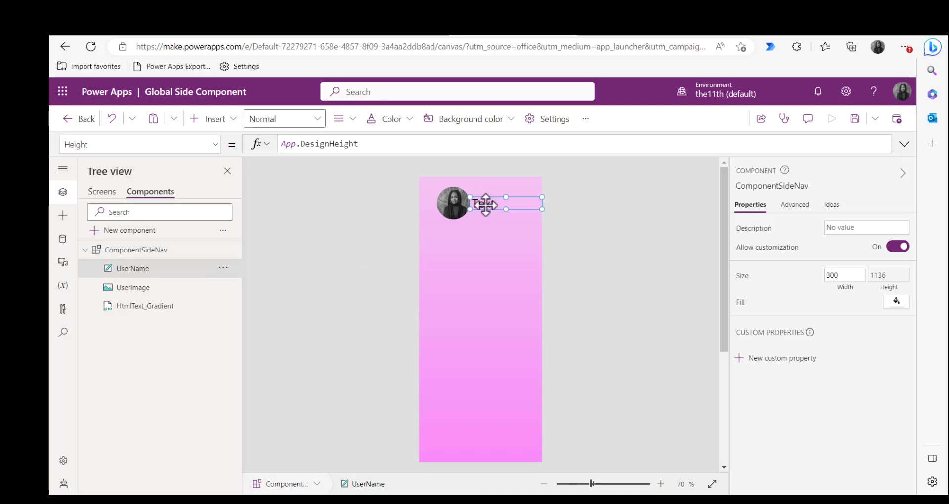
left_click(884, 265)
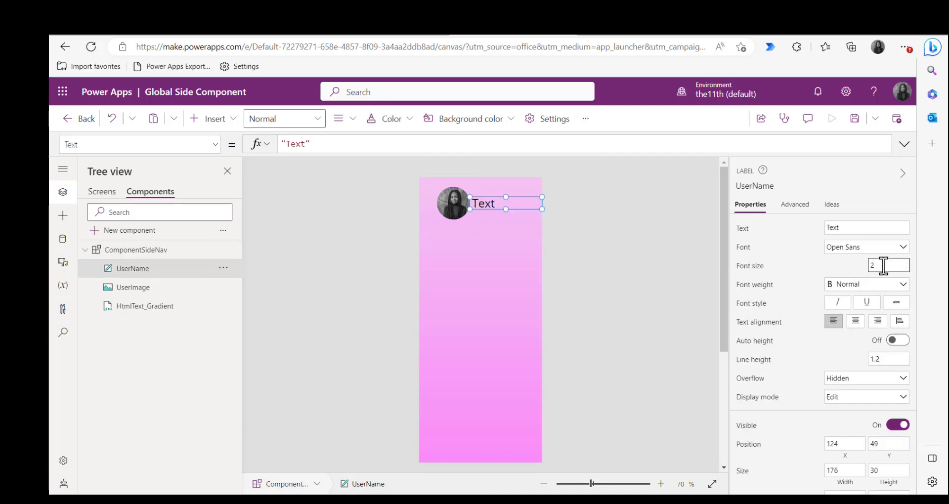
key("BackSpace")
type("15")
left_click(905, 286)
left_click(863, 312)
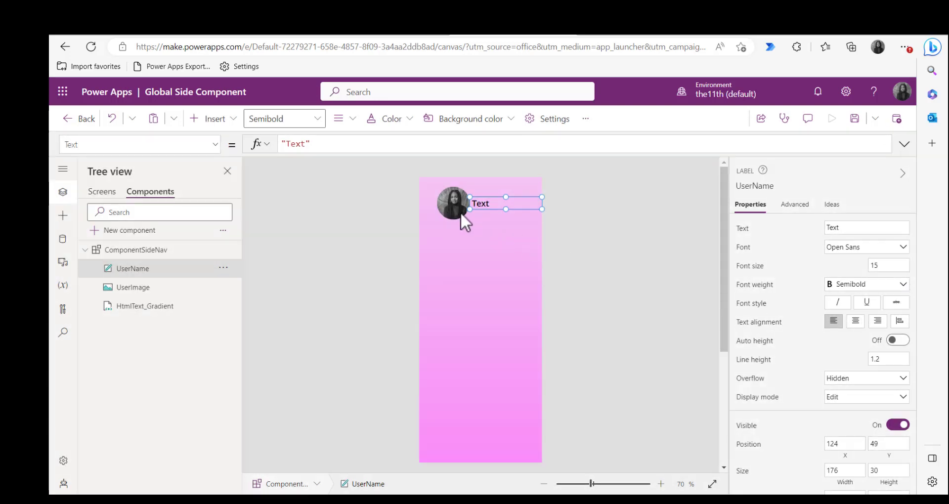
- Add the Office365Users connector as a data source
left_click(62, 239)
left_click(118, 212)
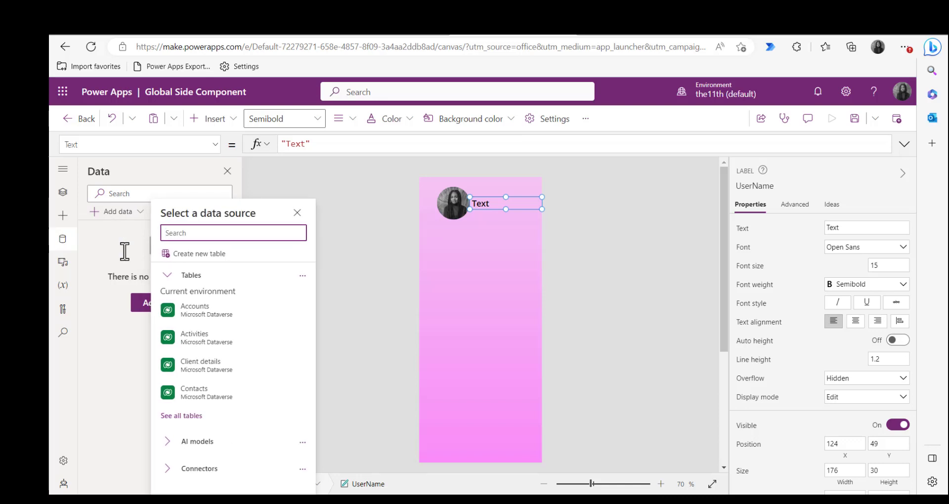
type("o")
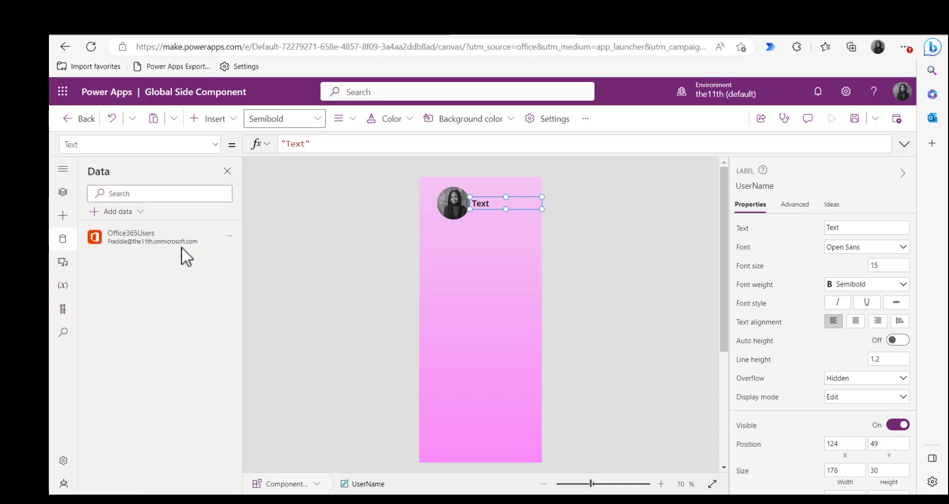
- Replace the UserName label's Text formula with the string "Hello ", keeping a trailing space
mouse_move(151, 237)
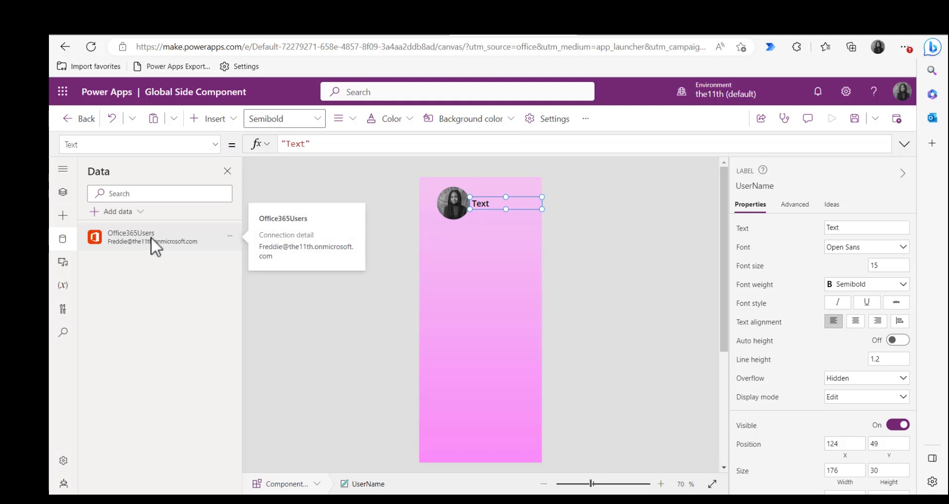
left_click(320, 144)
key("BackSpace")
key("BackSpace")
key("BackSpace")
key("BackSpace")
key("BackSpace")
key("BackSpace")
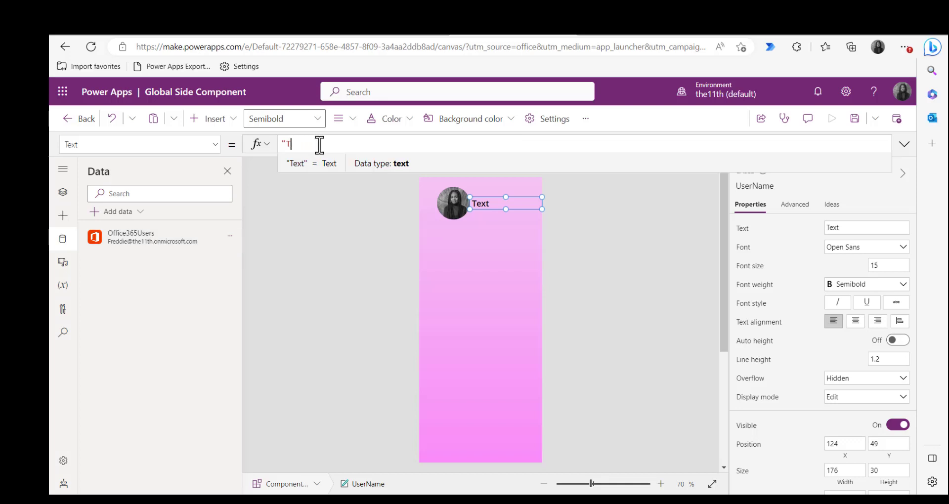
type("\"\"")
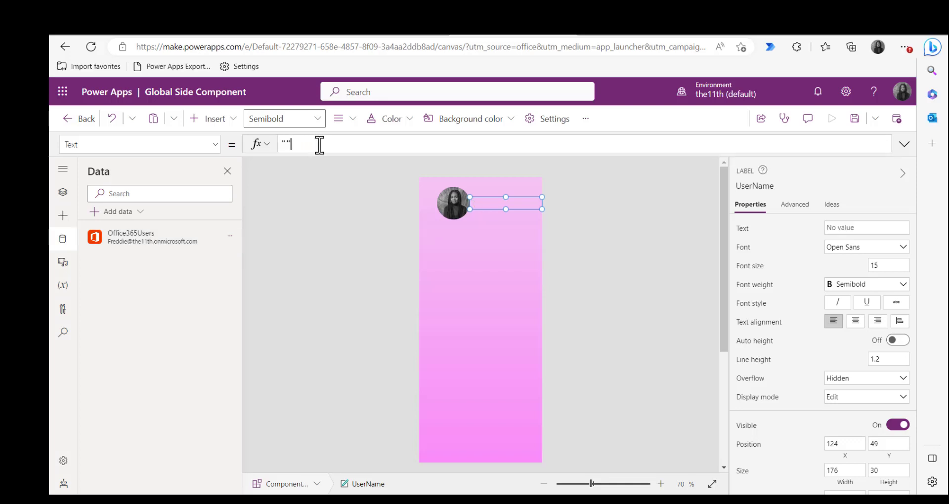
key("Left")
type("Hello \"")
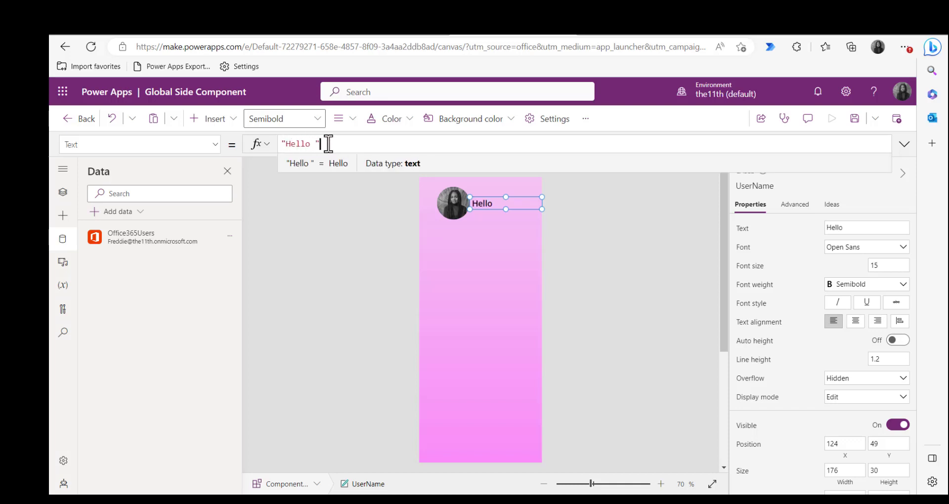
- Append &Office365Users.MyProfile().GivenName to the UserName label's Text formula
type("&")
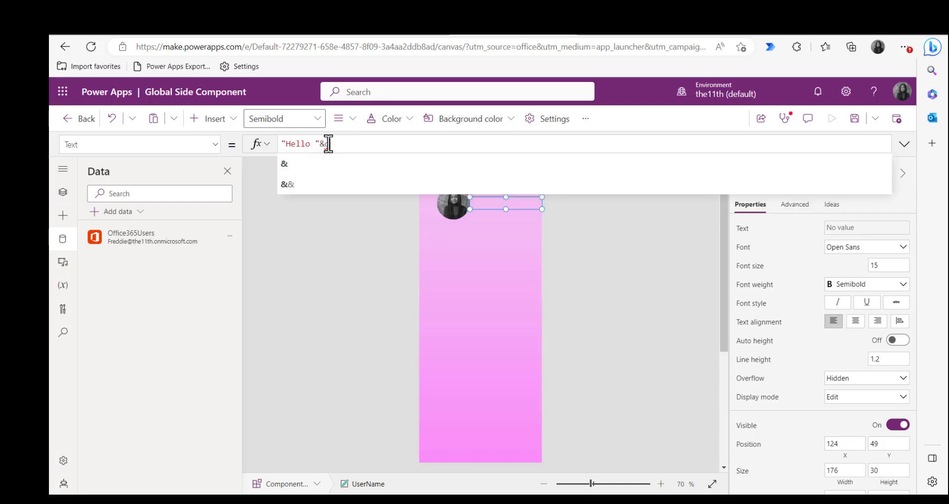
type("Office")
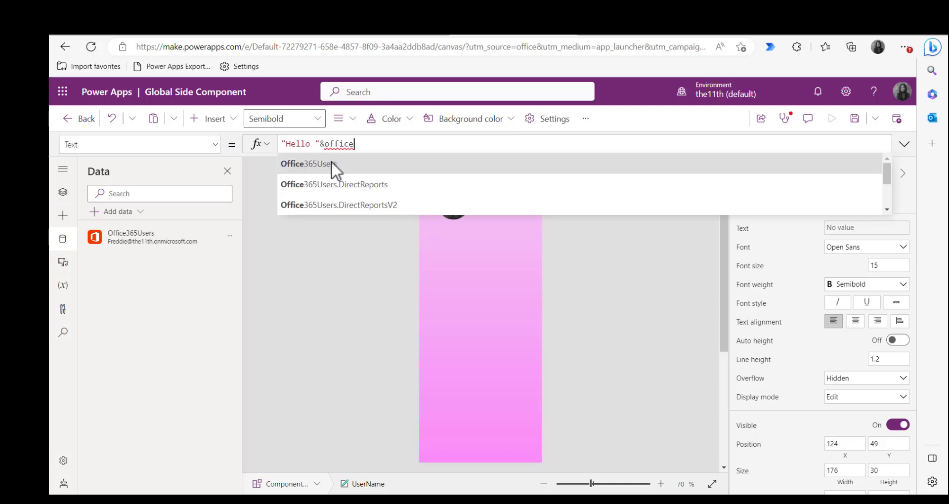
left_click(331, 162)
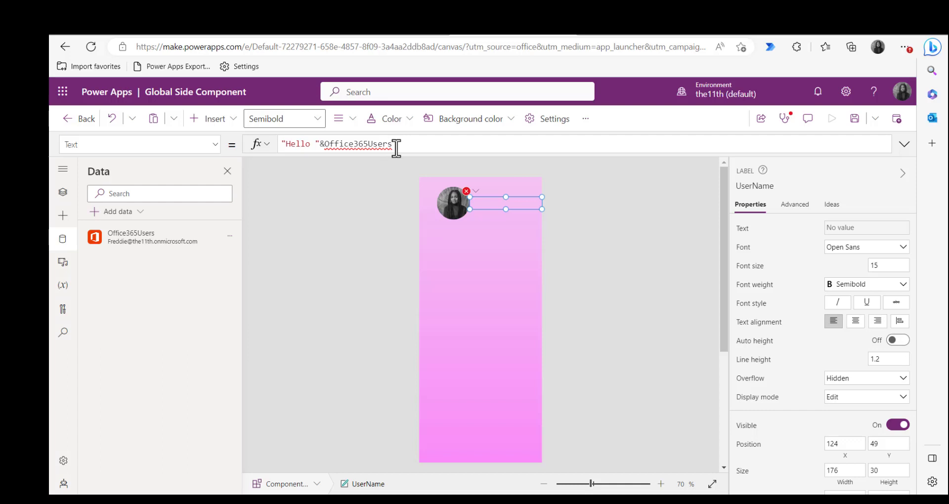
type(".")
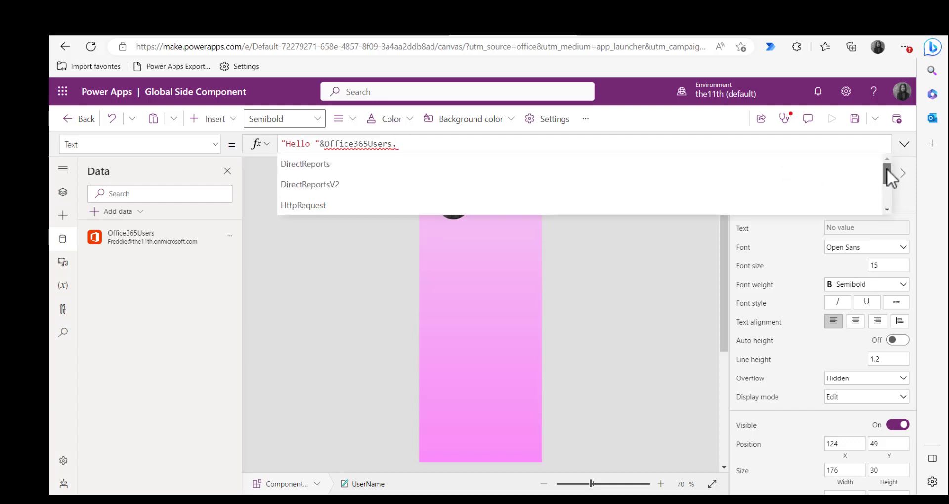
scroll(885, 184, "down", 2)
scroll(885, 185, "down", 1)
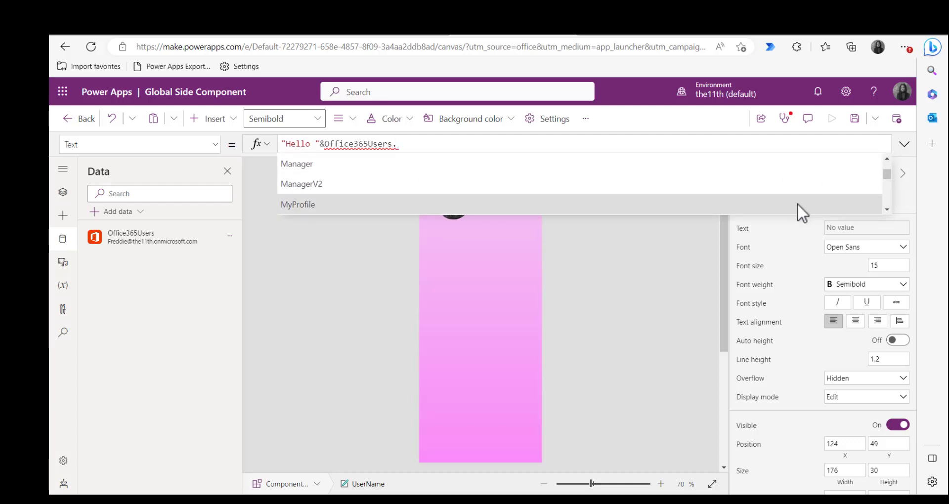
left_click(770, 205)
type(").")
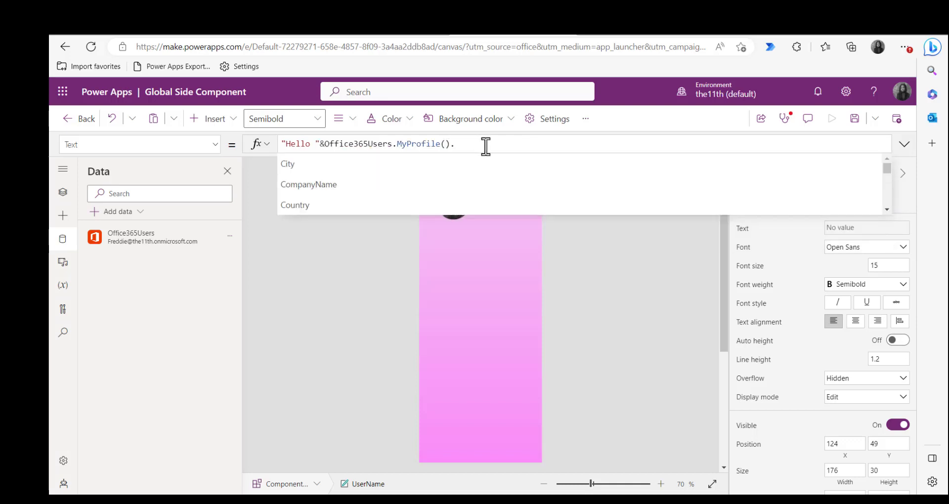
scroll(887, 207, "down", 4)
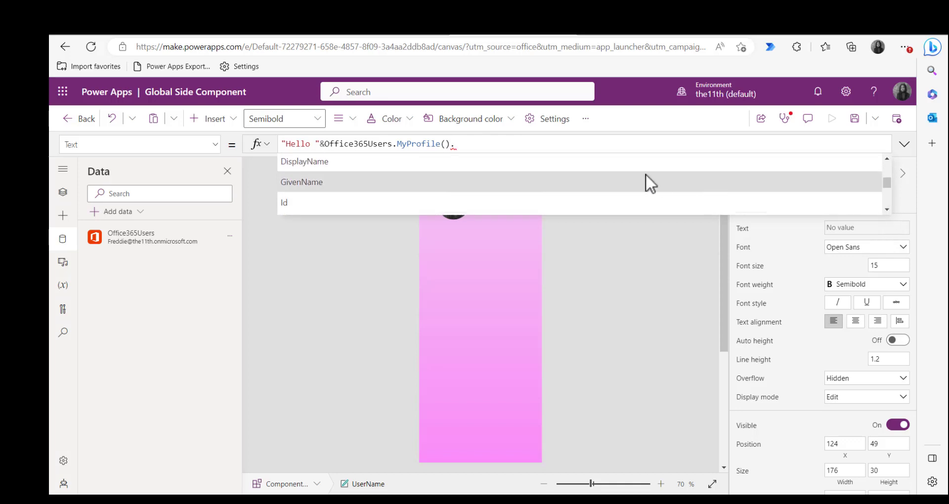
left_click(610, 182)
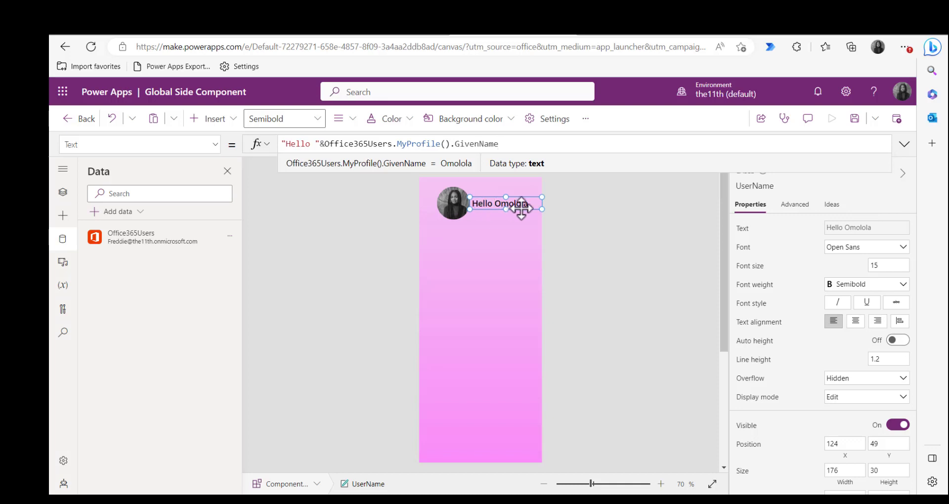
- Create an input custom property named NewFormScreen with the Screen data type on ComponentSideNav
left_click(443, 240)
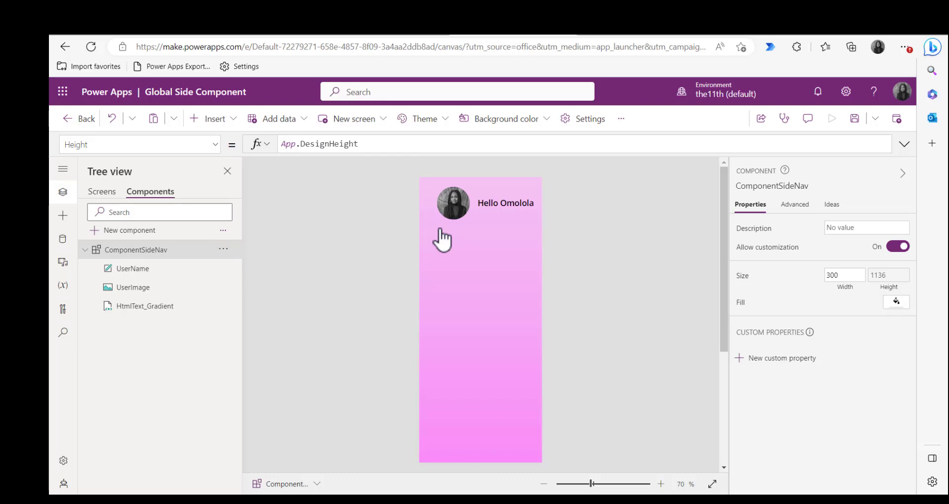
left_click(772, 360)
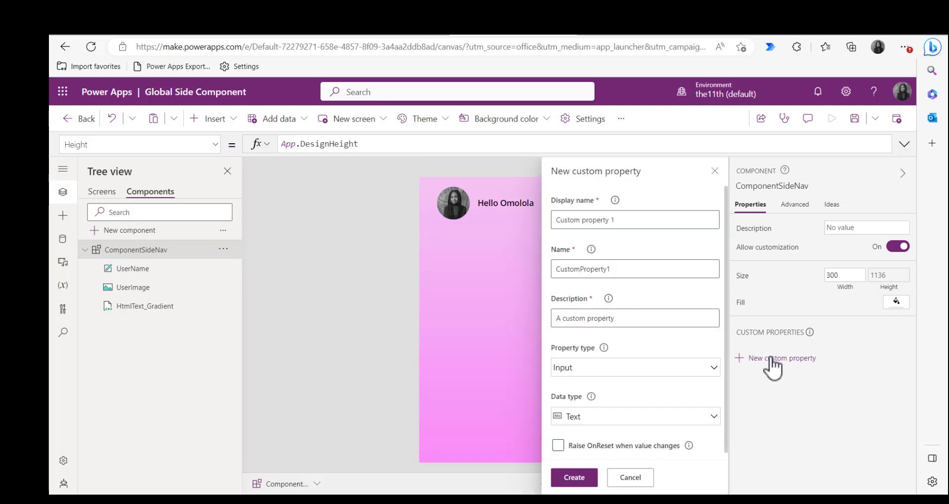
left_click(625, 220)
key("ctrl+a")
key("BackSpace")
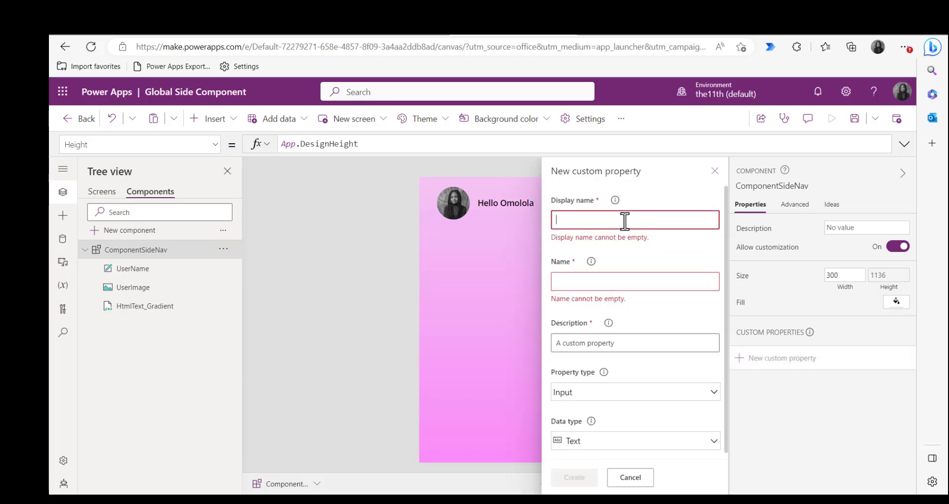
type("New")
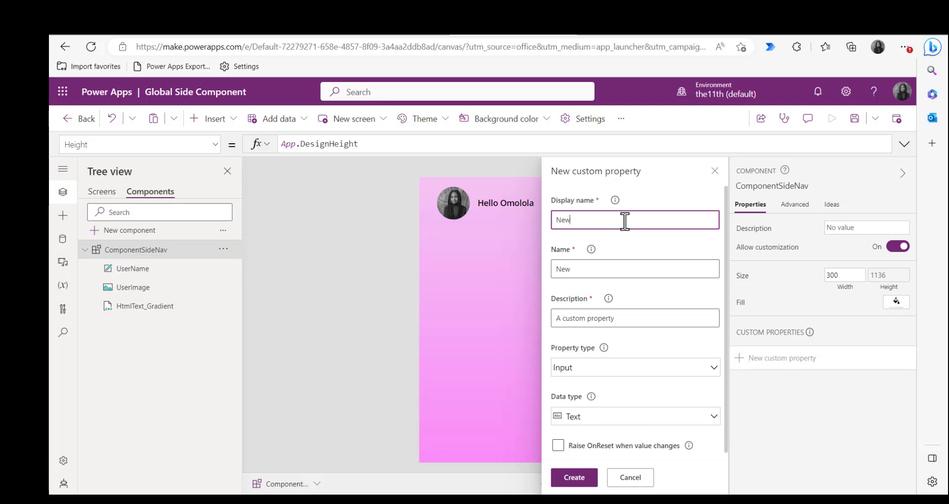
key("ctrl+a")
key("BackSpace")
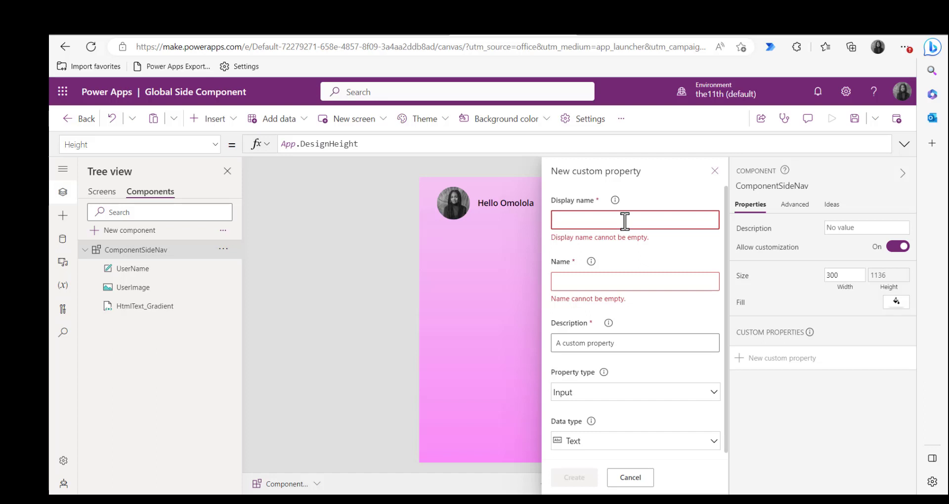
type("NewFormScreen")
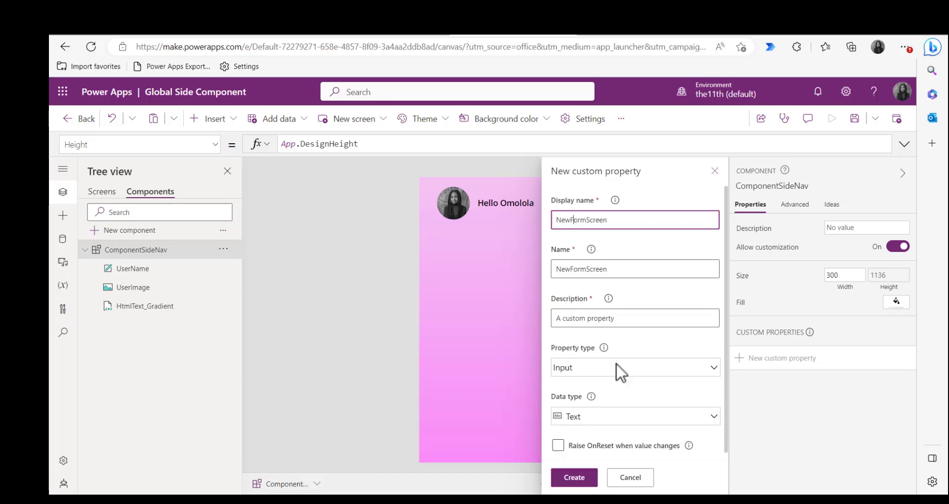
left_click(704, 421)
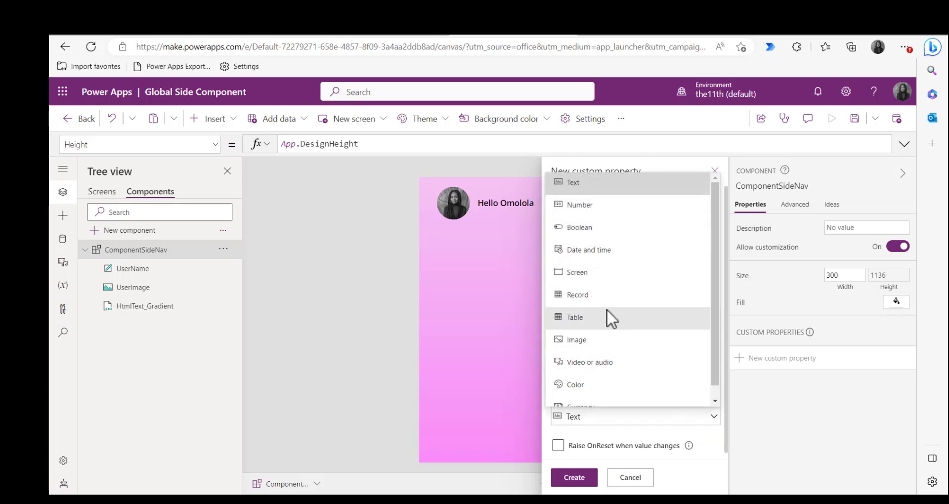
left_click(593, 274)
left_click(574, 478)
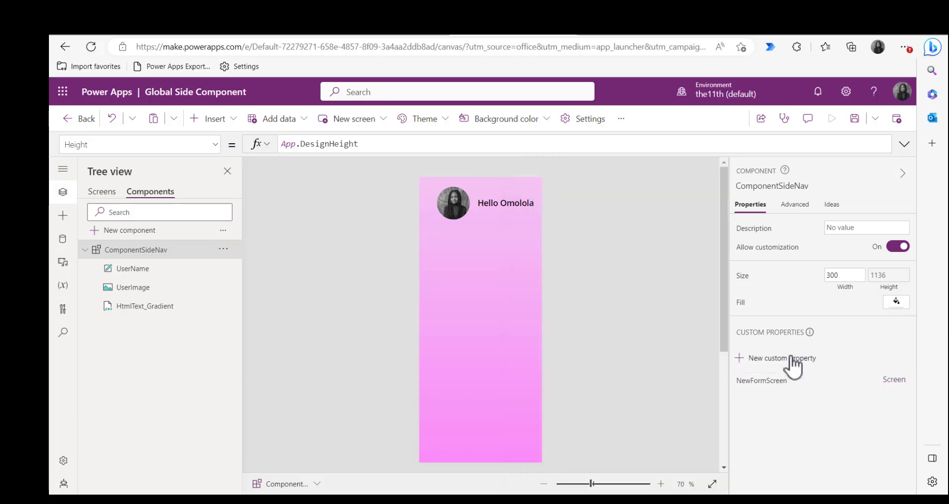
- Create a second custom property named AllItemScreen with the Screen data type on ComponentSideNav
left_click(794, 359)
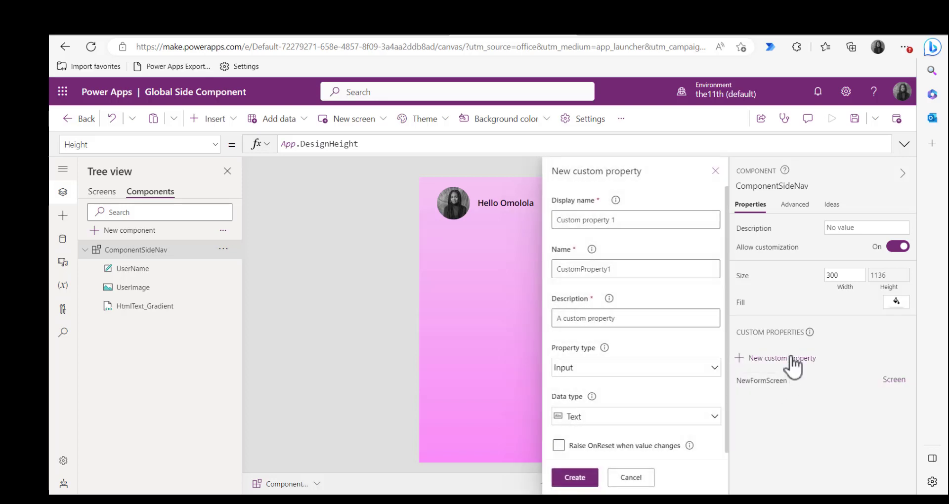
left_click(618, 218)
key("BackSpace")
key("BackSpace")
key("BackSpace")
key("BackSpace")
key("BackSpace")
key("BackSpace")
key("BackSpace")
key("BackSpace")
key("BackSpace")
key("BackSpace")
key("BackSpace")
key("BackSpace")
key("BackSpace")
key("BackSpace")
key("BackSpace")
key("BackSpace")
key("BackSpace")
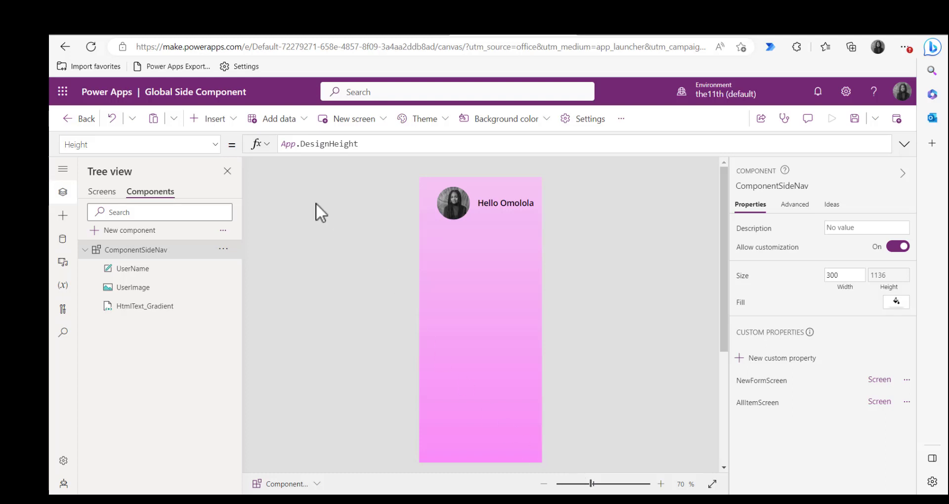
- Insert a blank vertical gallery into ComponentSideNav and replace its Items formula with an empty Table() function
left_click(234, 120)
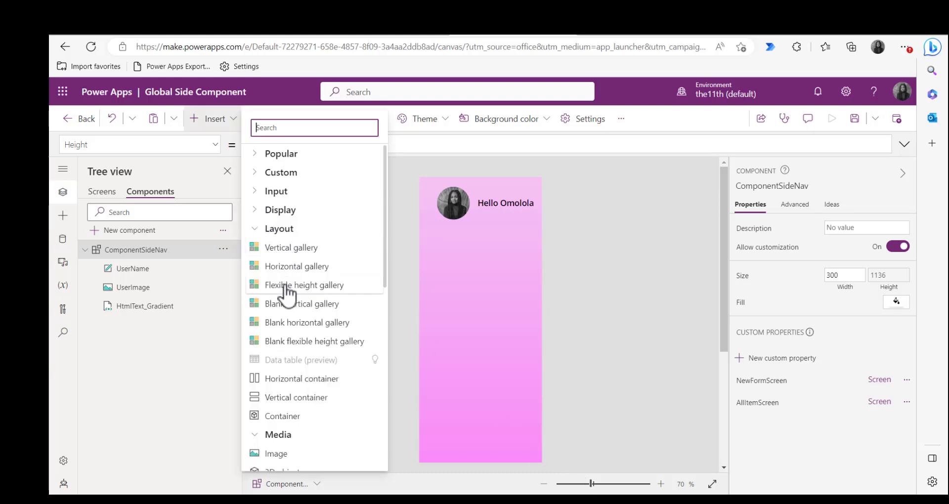
left_click(278, 305)
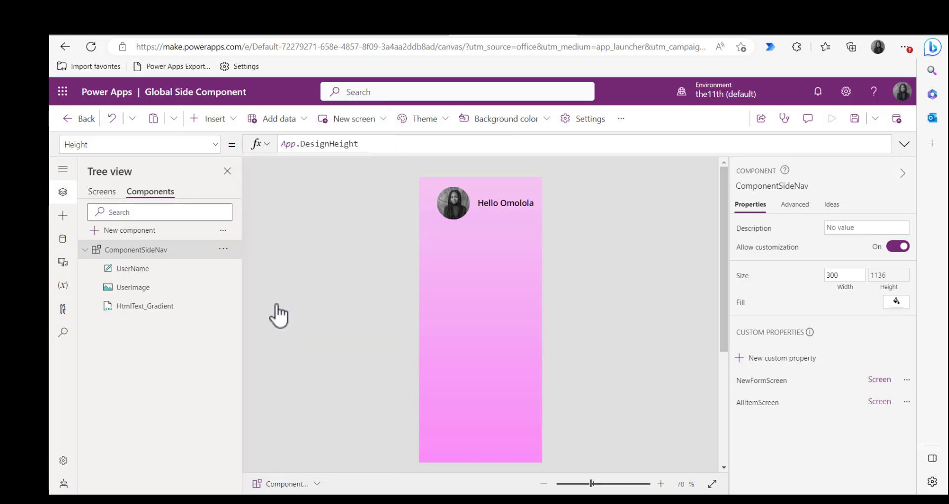
left_click(377, 146)
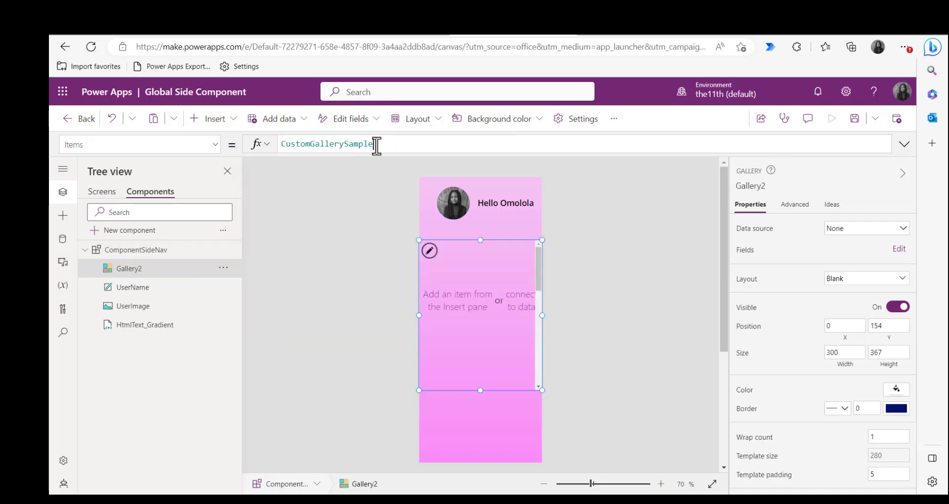
key("BackSpace")
key("BackSpace")
key("BackSpace")
key("BackSpace")
key("BackSpace")
key("BackSpace")
key("BackSpace")
key("BackSpace")
key("BackSpace")
key("BackSpace")
key("BackSpace")
key("BackSpace")
key("BackSpace")
key("BackSpace")
key("BackSpace")
key("BackSpace")
key("BackSpace")
key("BackSpace")
key("BackSpace")
type("Table(")
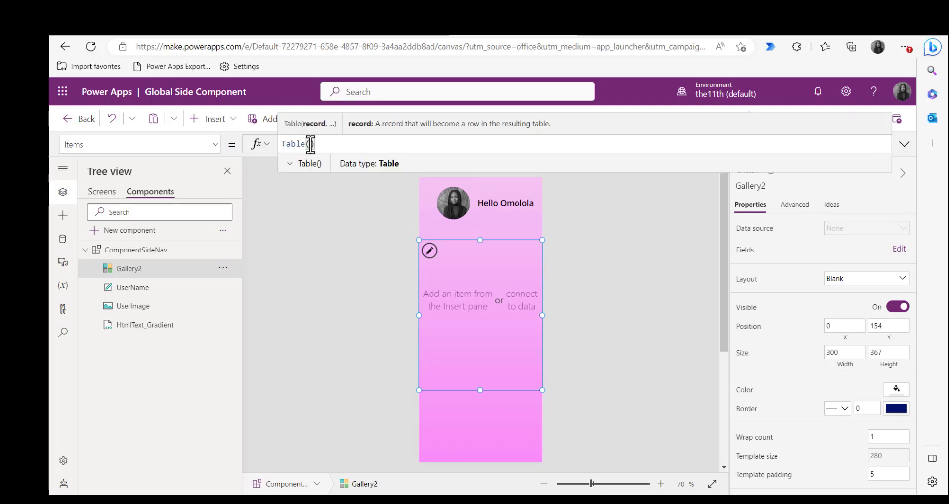
- Add a first record to the gallery's Items table with Title "New Form" and Screen ComponentSideNav.NewFormScreen
type("{}")
key("shift+Return")
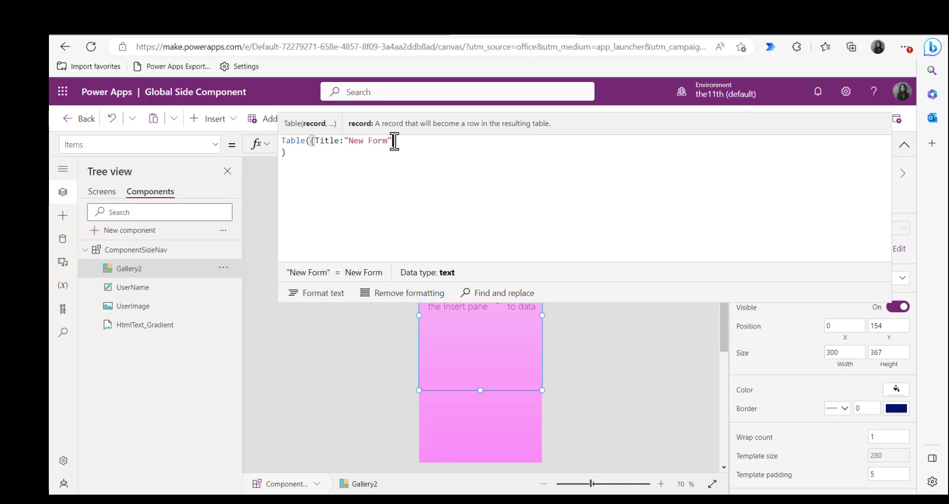
key("shift+Return")
type(",")
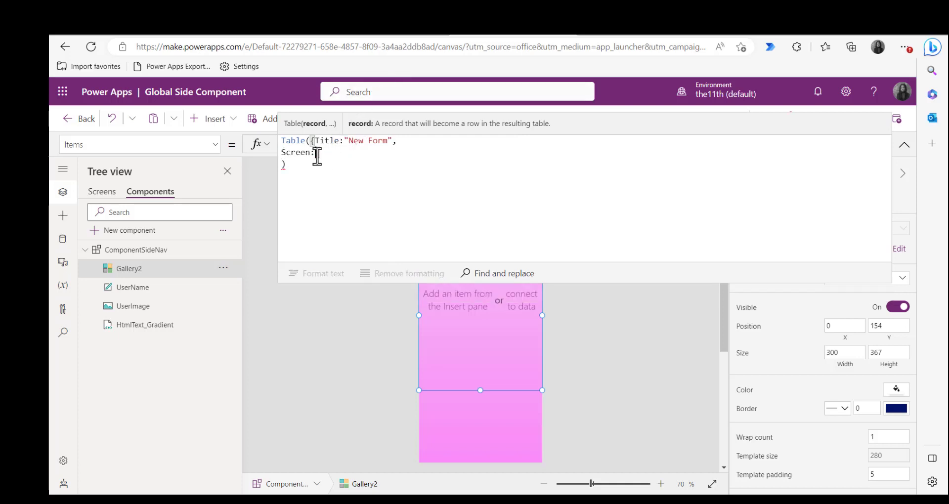
type("ComponentSideNav.")
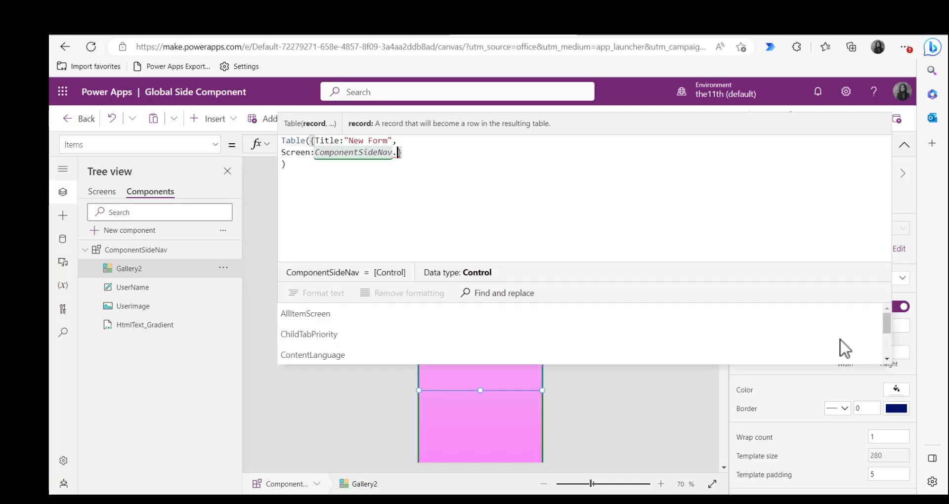
left_click(887, 359)
left_click(888, 360)
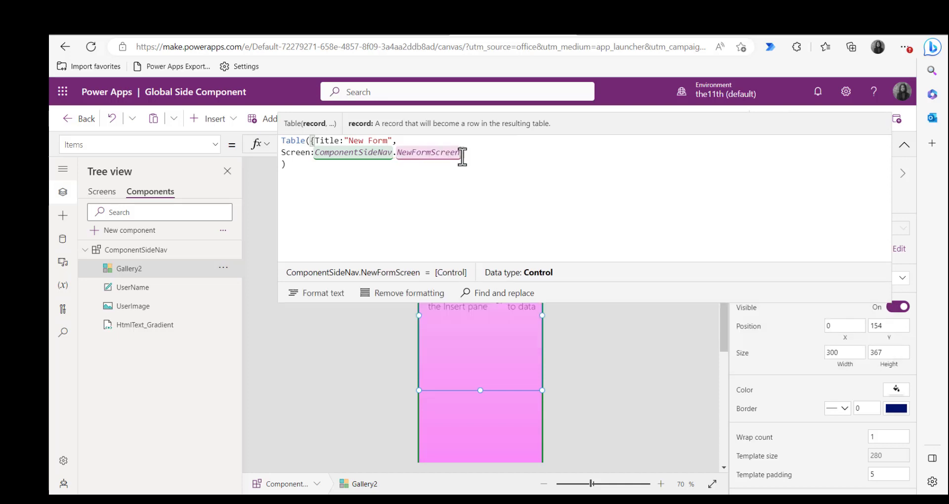
- Add an Icon field with the value Icon.Add to the New Form record
key("Return")
type("}")
type("Icon")
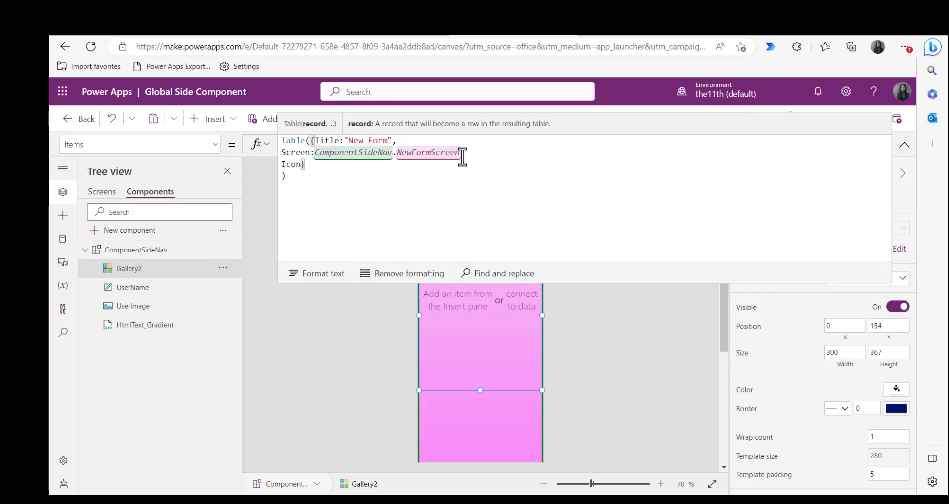
type(":Icon.")
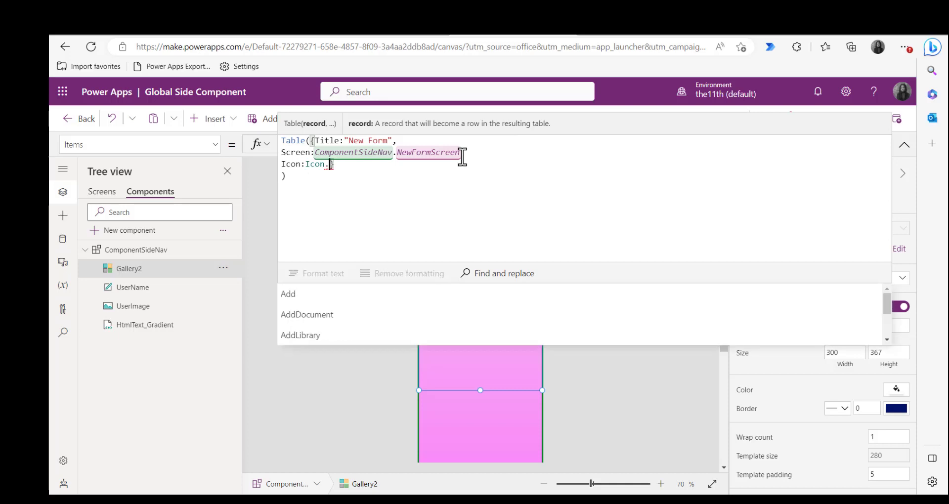
left_click(291, 297)
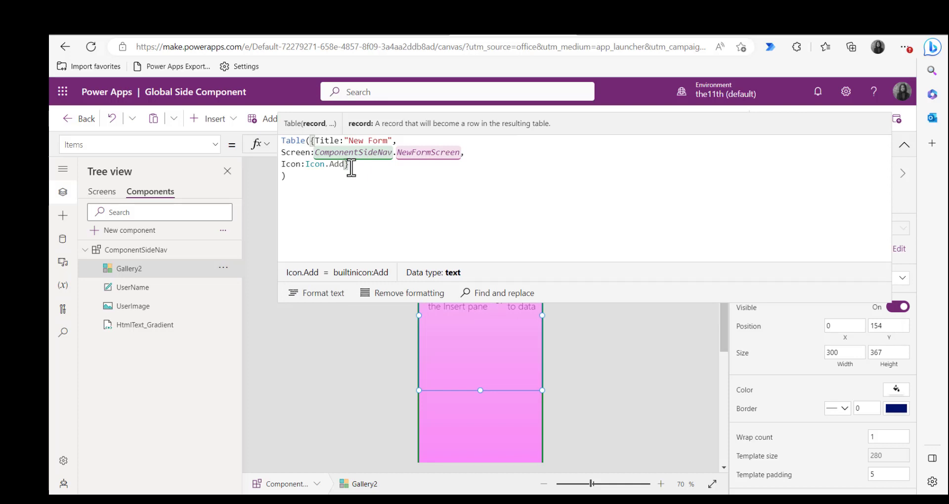
- Add a second record to the Items table with Title "All Item", Screen ComponentSideNav.AllItemScreen and Icon Icon.ListScrollWatchlist, and format the formula text
type(",{")
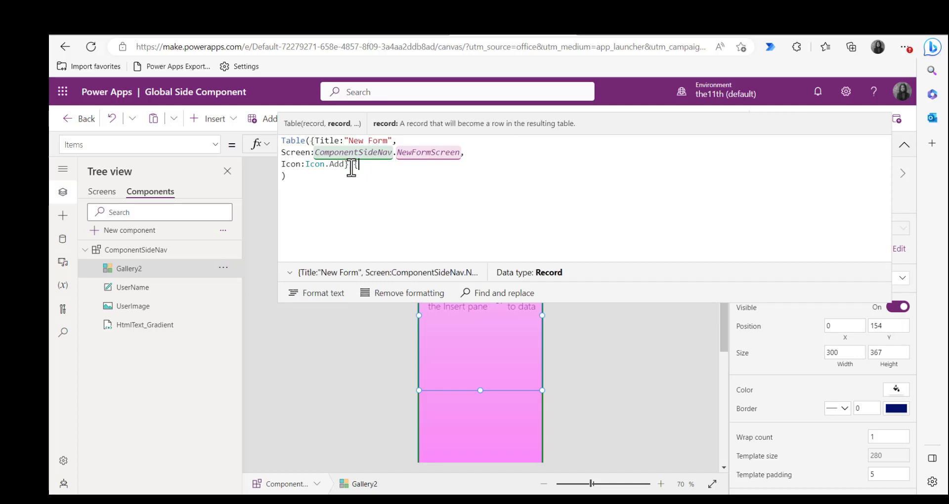
key("Return")
type("Til")
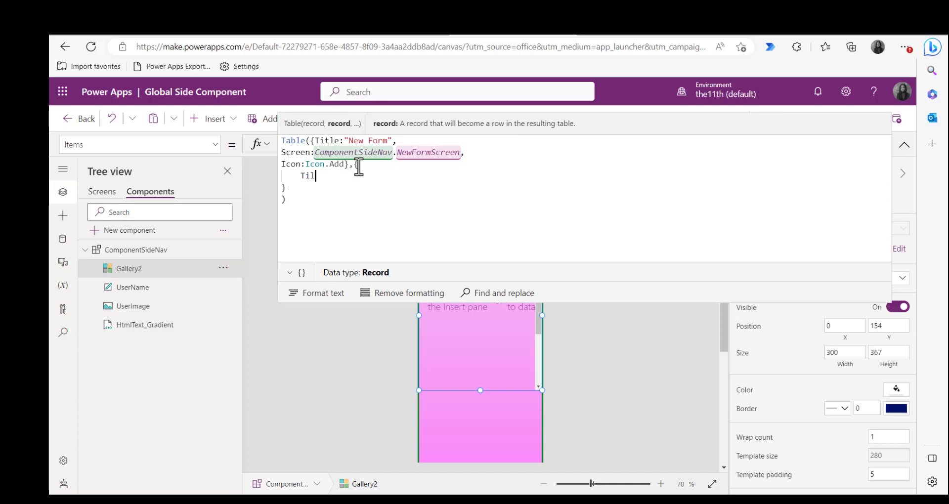
key("BackSpace")
key("BackSpace")
key("BackSpace")
key("BackSpace")
key("BackSpace")
key("BackSpace")
key("BackSpace")
type("Title:\"New Form\", Screen:ComponentSideNav.NewFormScreen, Icon:Icon.Add")
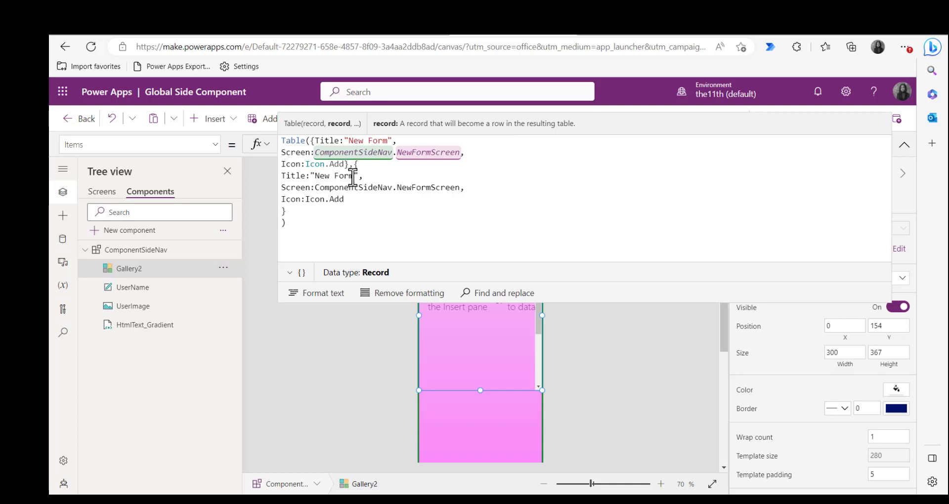
left_click(354, 176)
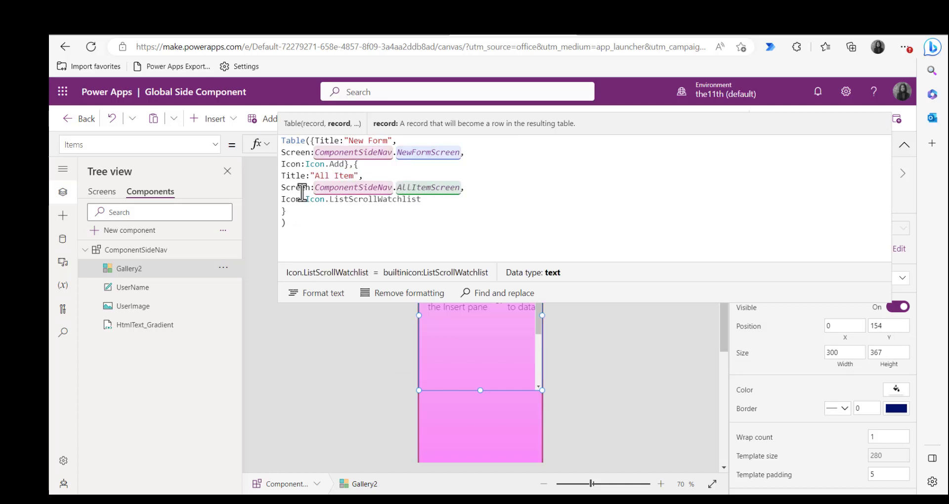
left_click(323, 295)
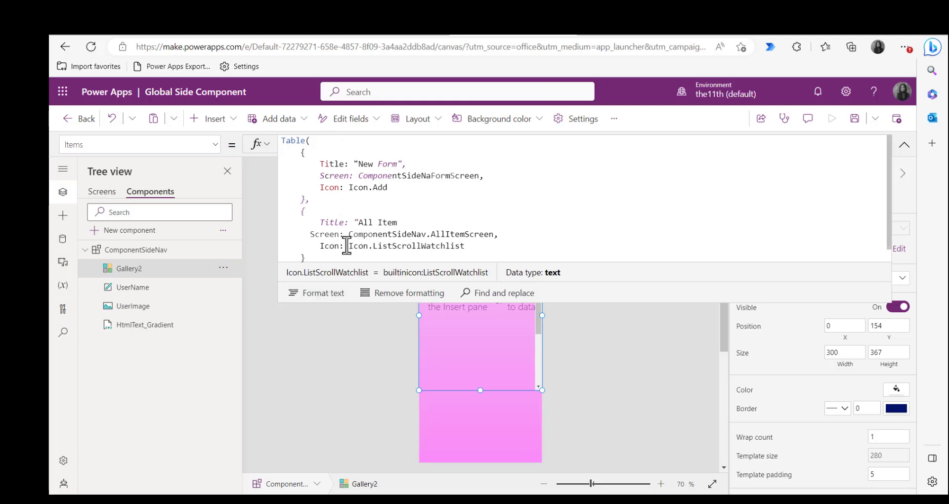
- Rename the gallery as GalleryNavigation
left_click(172, 270)
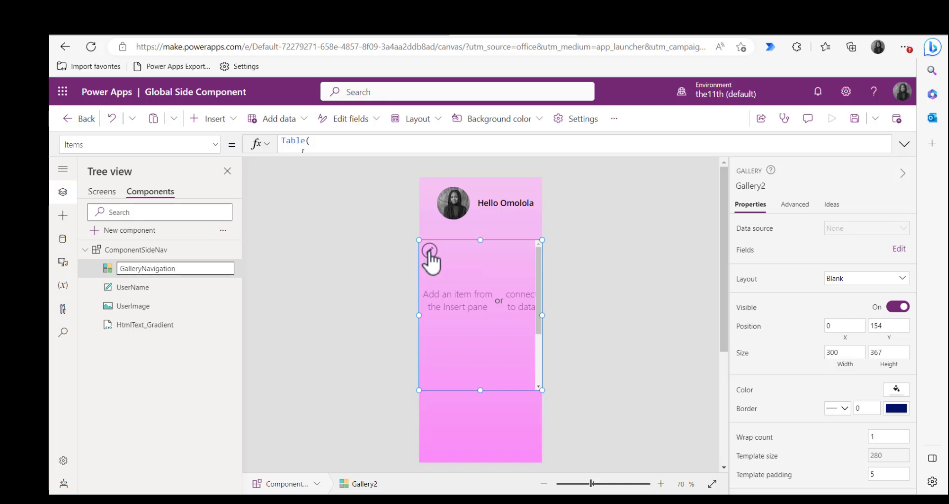
key("Escape")
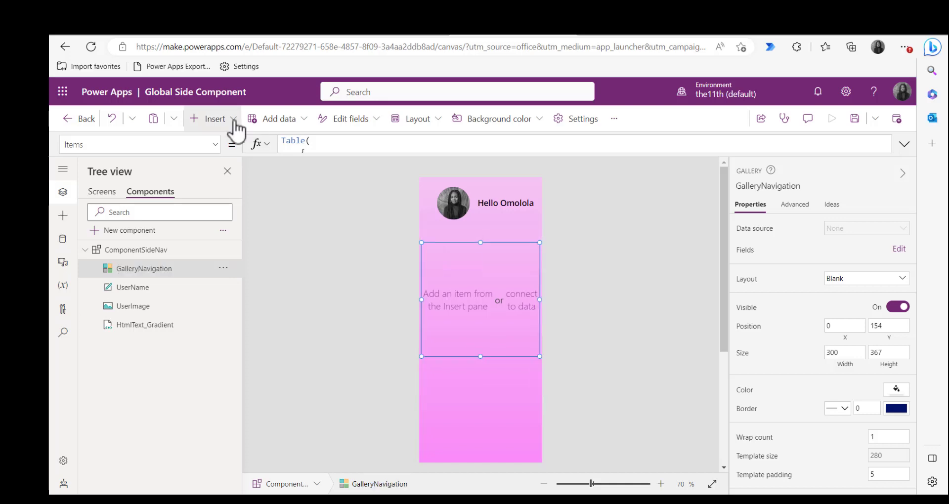
- Insert a button about 154 wide and a 3D printing icon side by side in the gallery's template
left_click(235, 122)
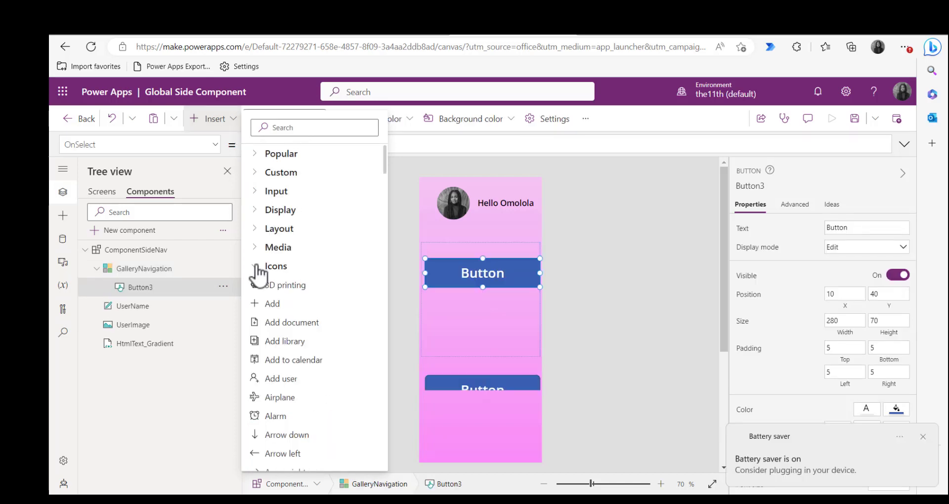
left_click(259, 286)
left_click(492, 278)
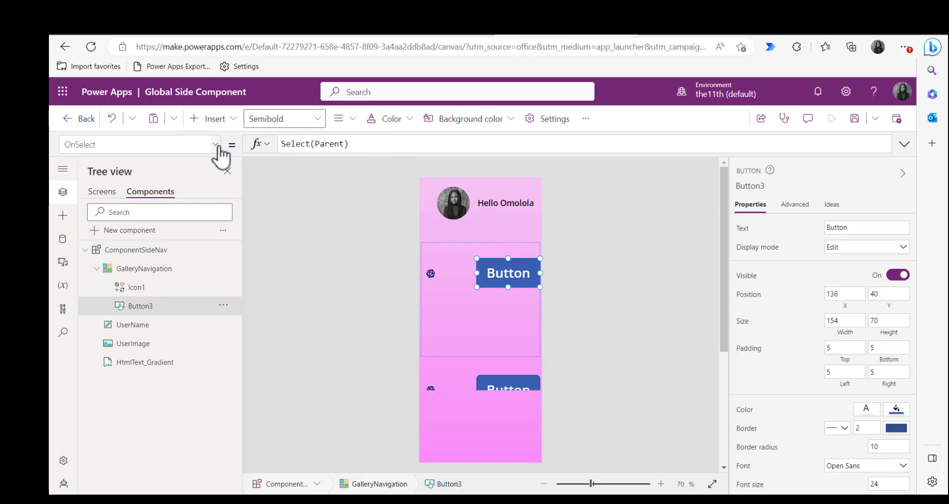
- Set the gallery button's Fill property to Color.Transparent
left_click(218, 145)
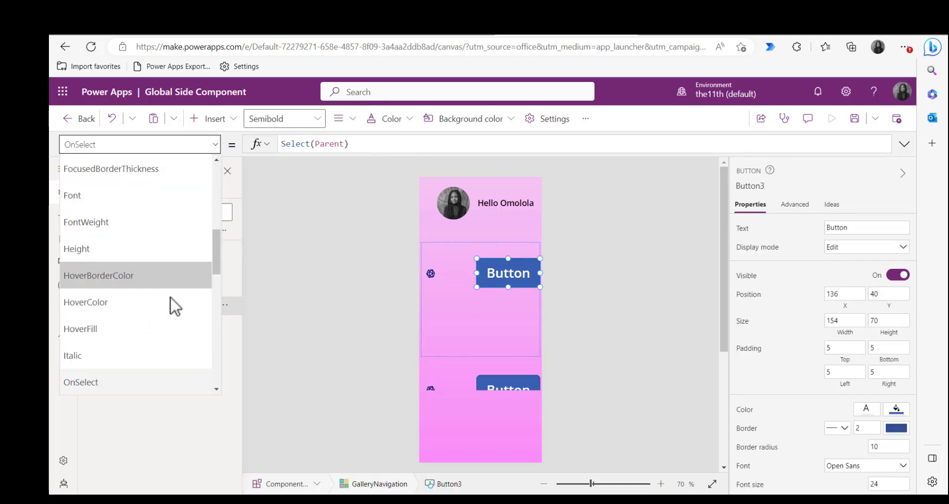
left_click_drag(217, 257, 217, 235)
left_click(122, 231)
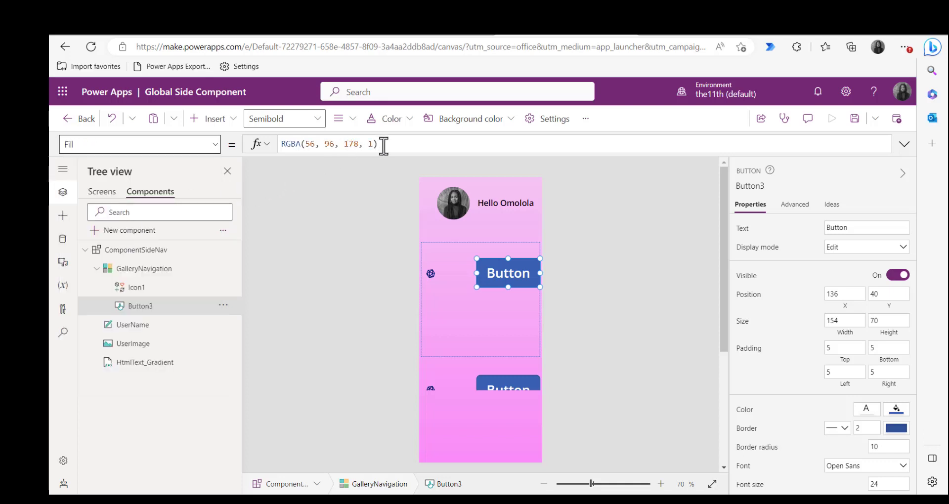
left_click_drag(381, 144, 268, 159)
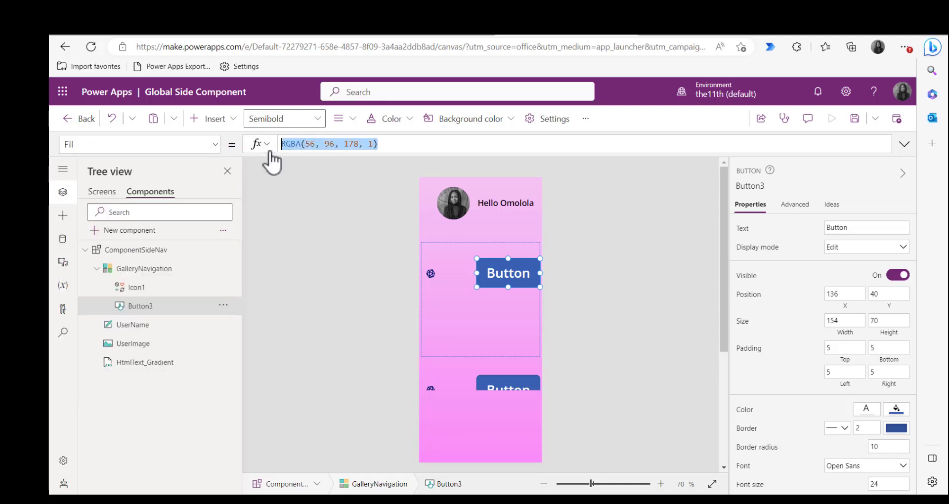
type("Color.Transparent")
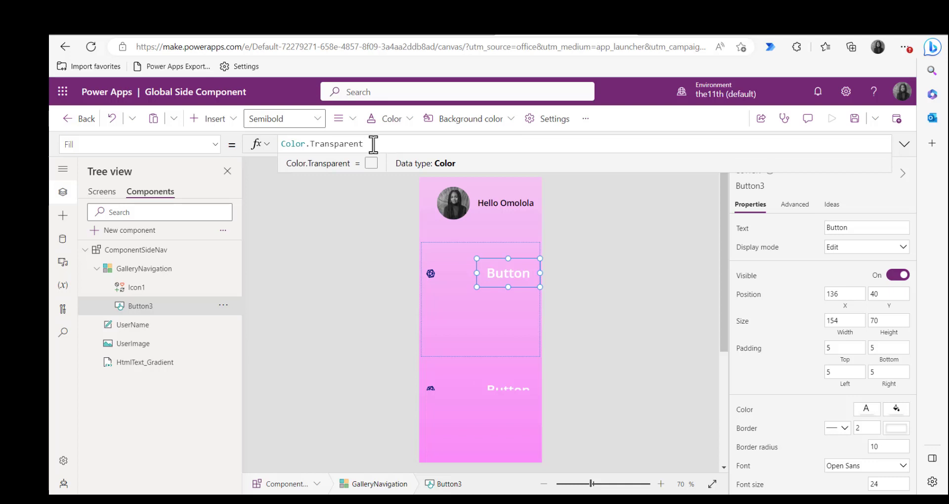
- Reuse the Color.Transparent value for the gallery button's HoverFill property
left_click_drag(373, 144, 261, 142)
key("ctrl+c")
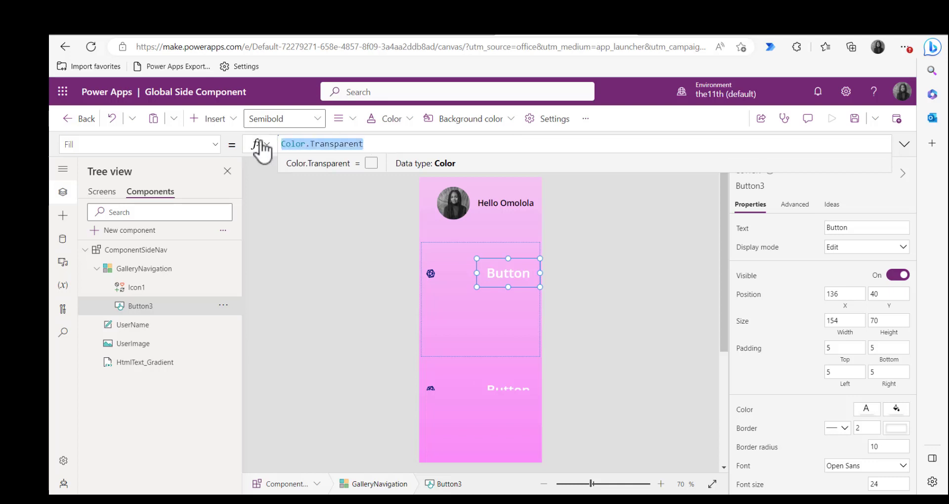
left_click(212, 144)
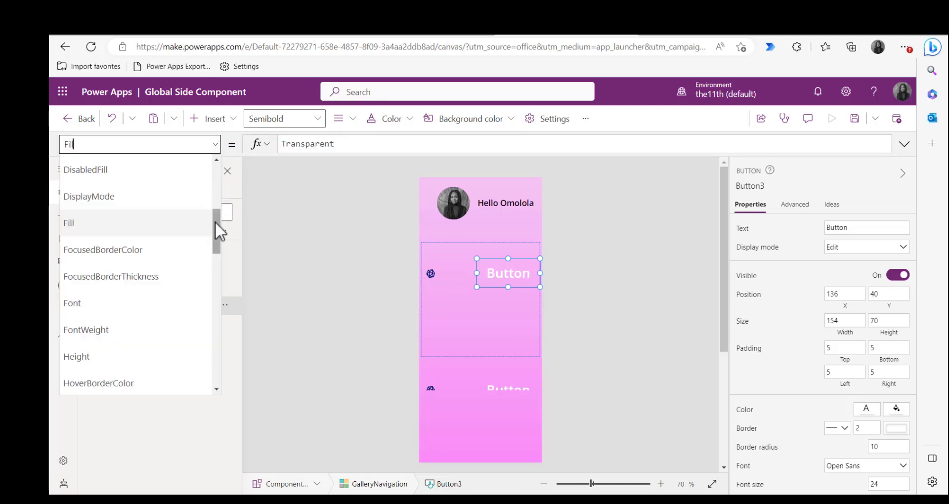
left_click_drag(215, 222, 215, 239)
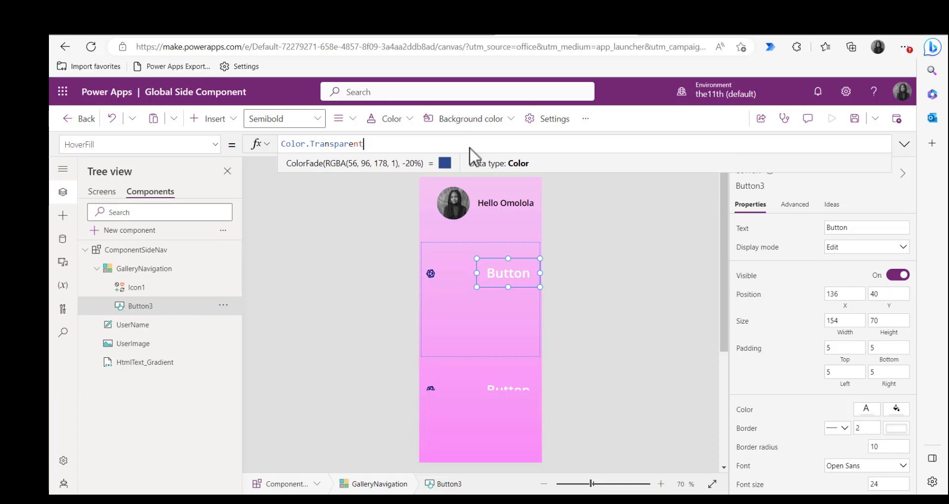
left_click(216, 145)
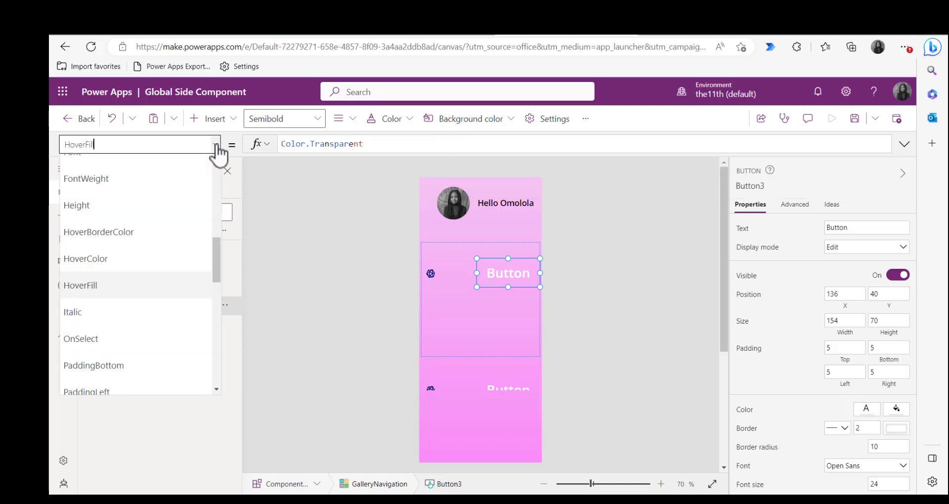
left_click(212, 255)
key("ctrl+v")
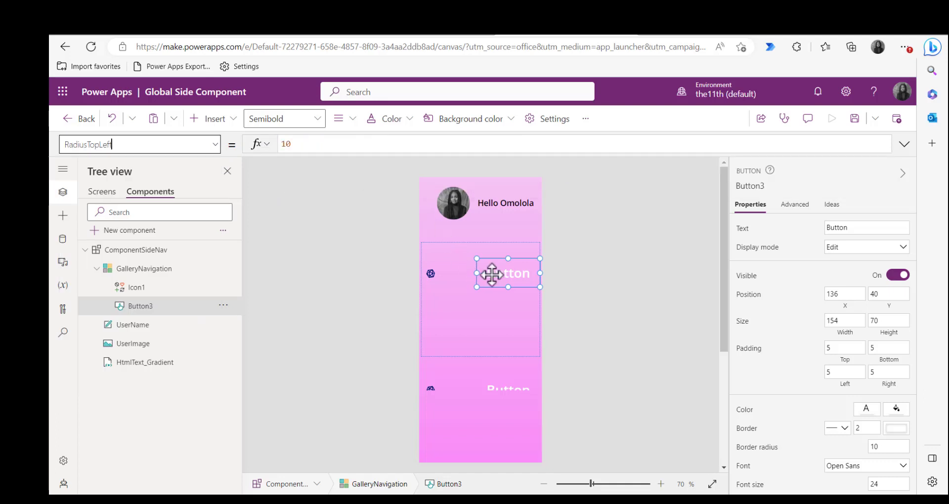
- Set the gallery button's Text property to ThisItem.Title
left_click(217, 146)
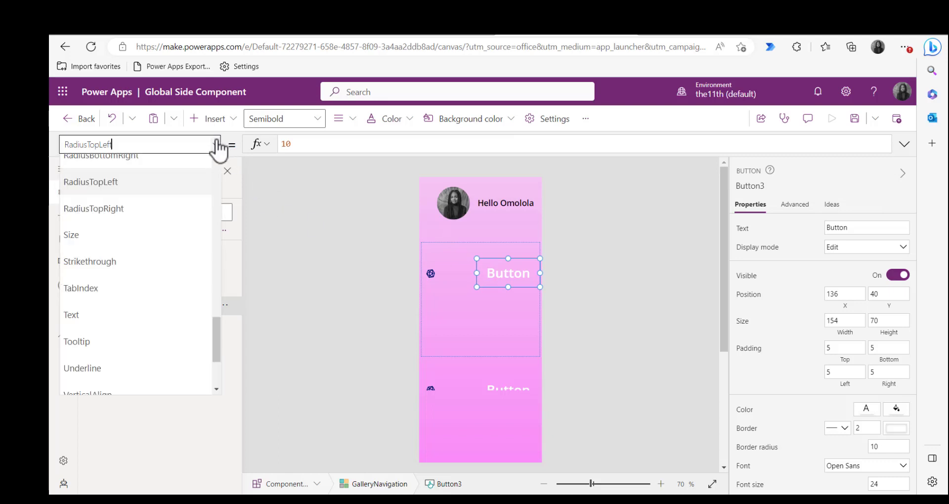
left_click(150, 315)
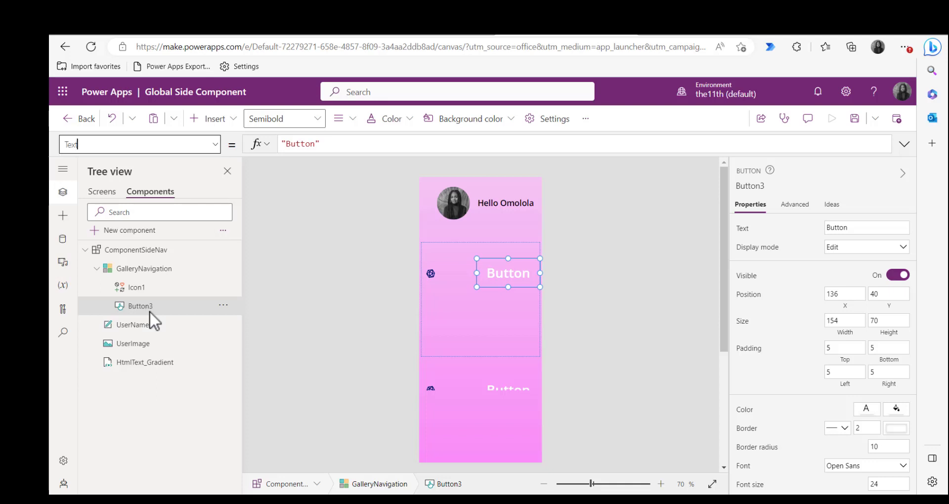
left_click(324, 144)
left_click_drag(324, 145, 266, 151)
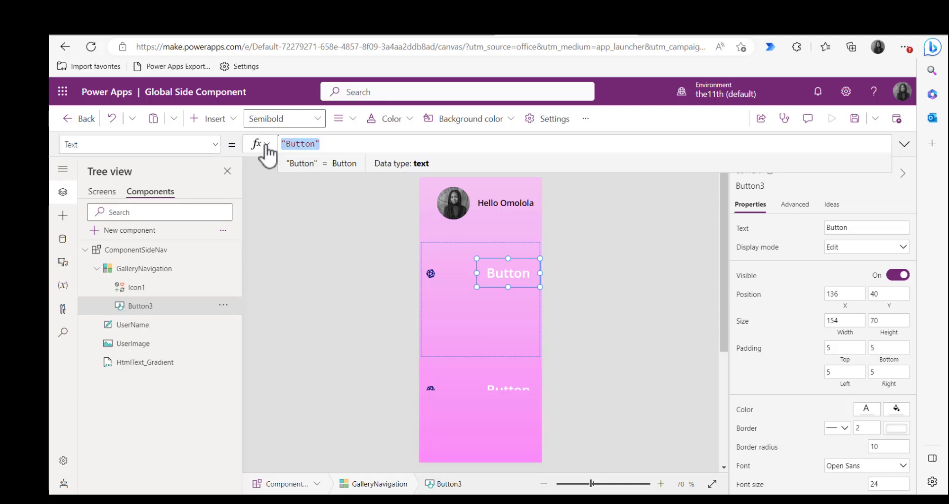
type("thisItem.Title")
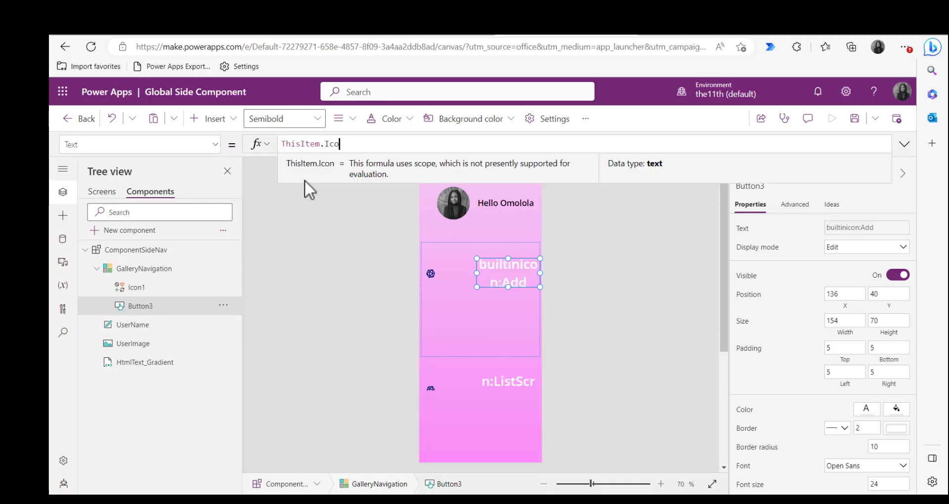
- Set the Icon property of the gallery's icon control to ThisItem.Icon
left_click(430, 274)
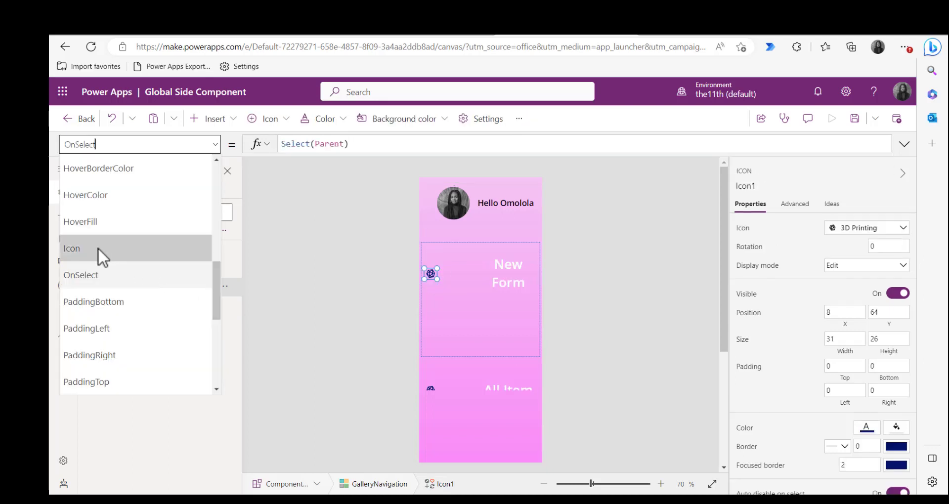
left_click(98, 248)
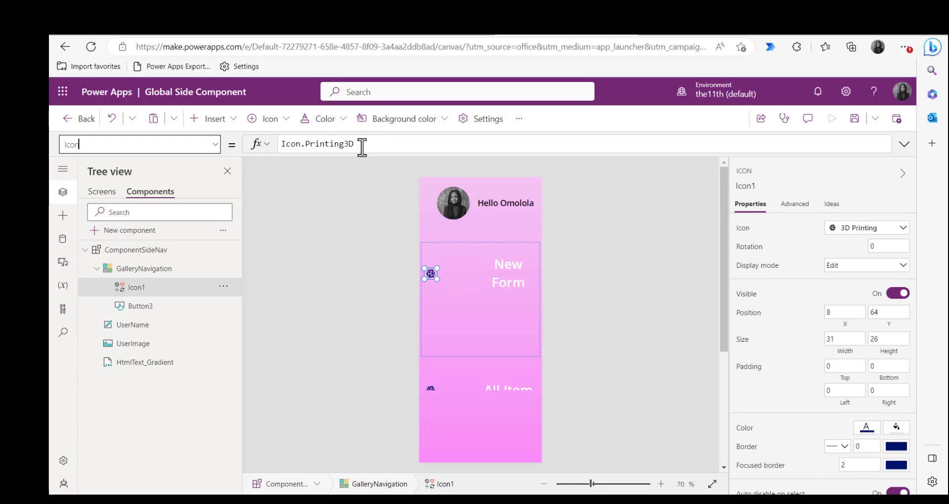
left_click_drag(361, 143, 280, 143)
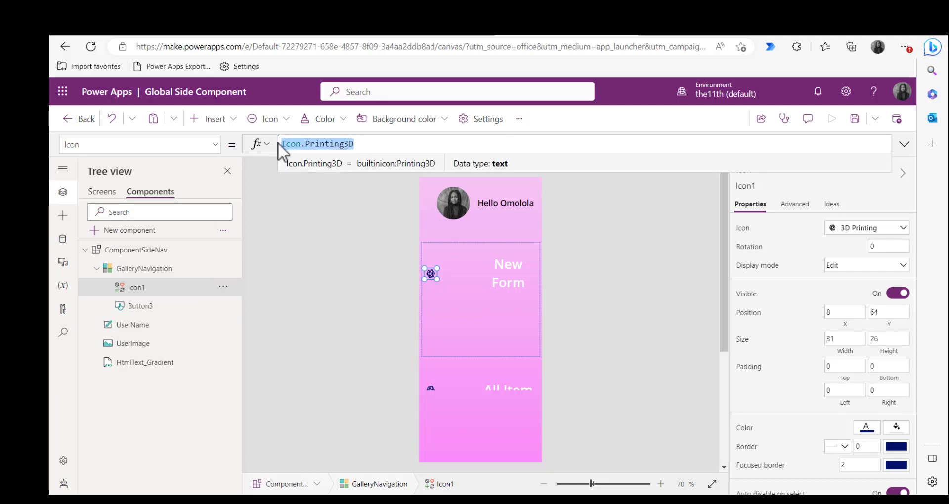
type("this")
- Set the gallery button's font size to 15
left_click(512, 269)
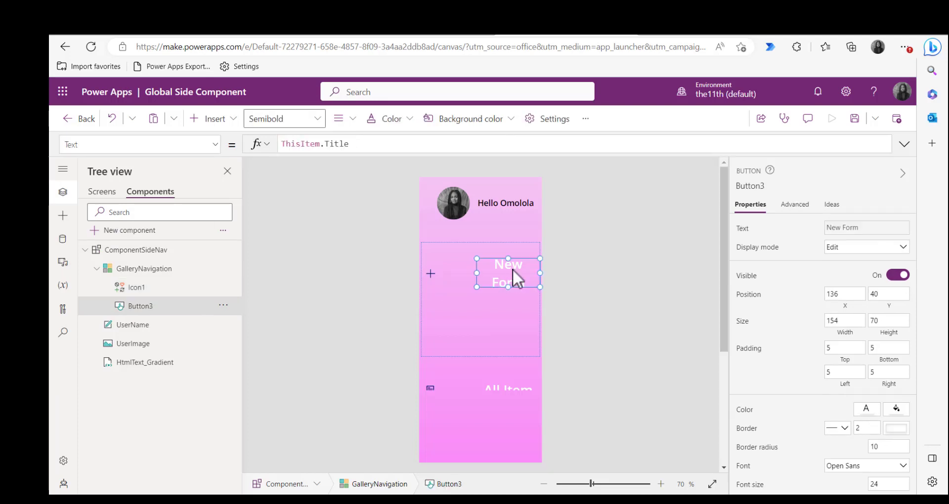
left_click(883, 485)
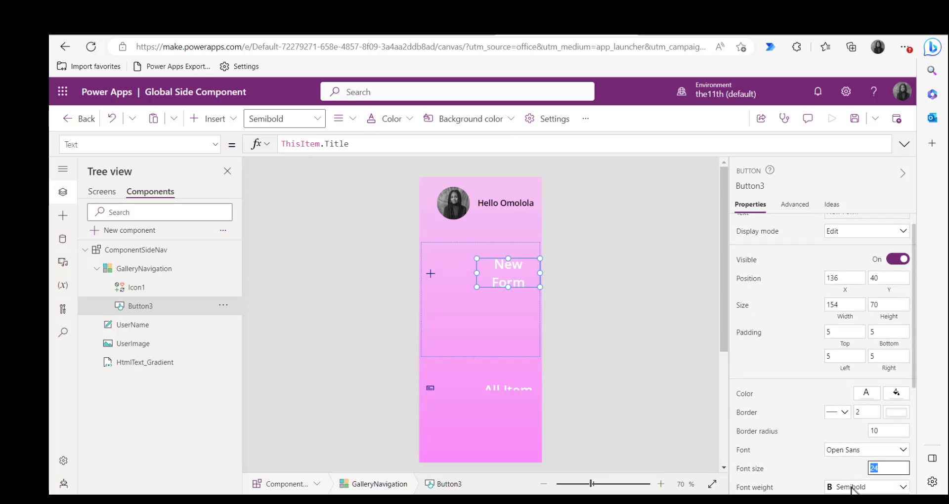
type("15")
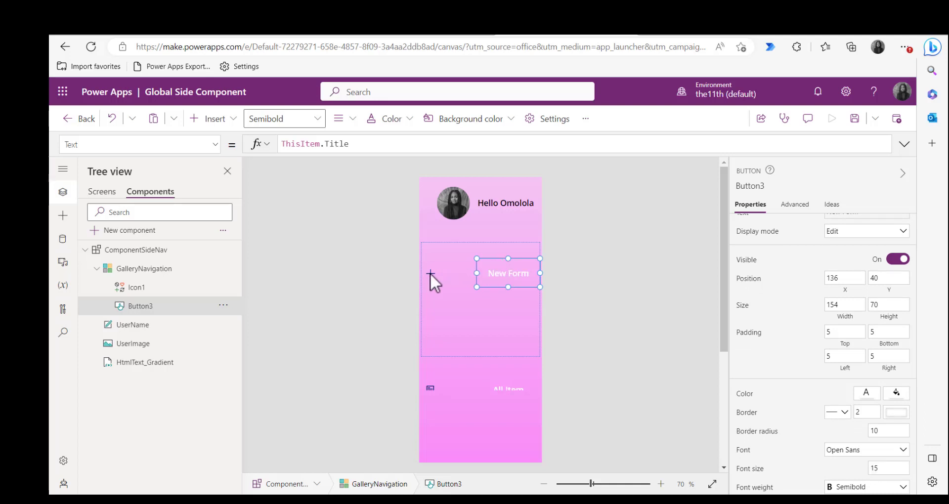
- Replace GalleryNavigation's TemplateSize formula with a fixed size of 75
left_click(483, 246)
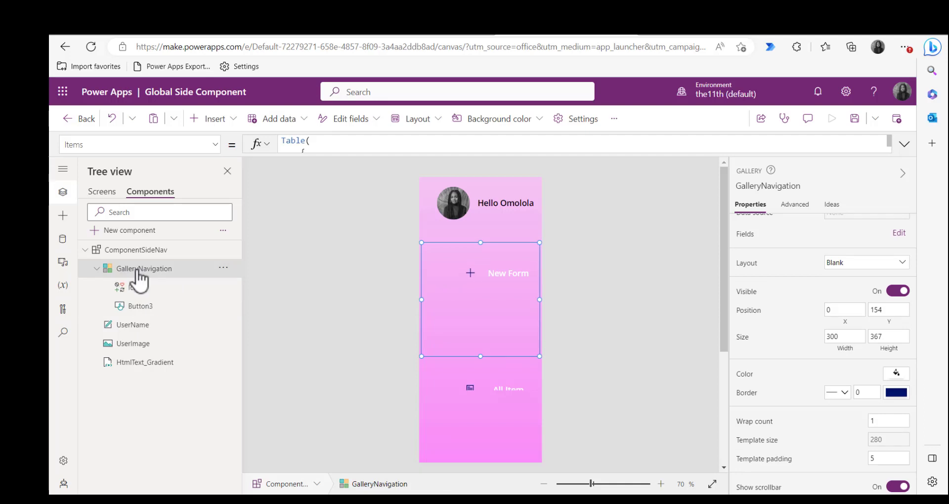
left_click(888, 441)
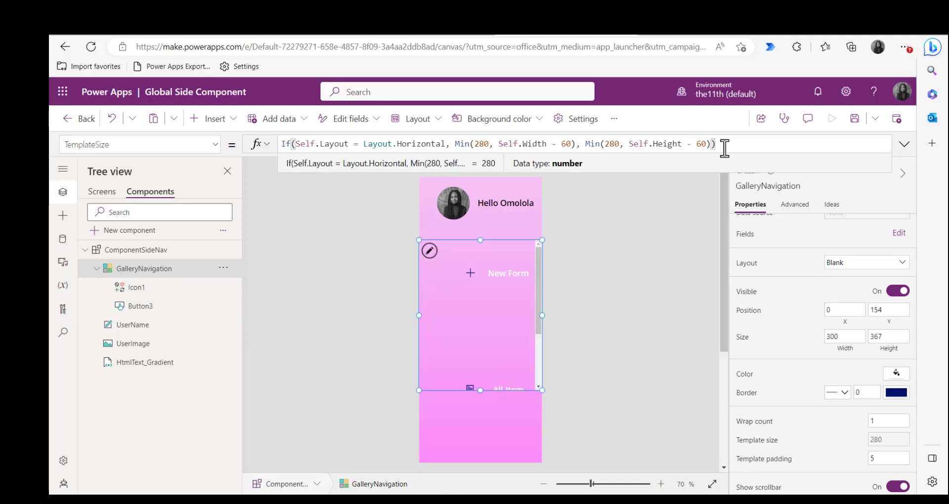
left_click(294, 303)
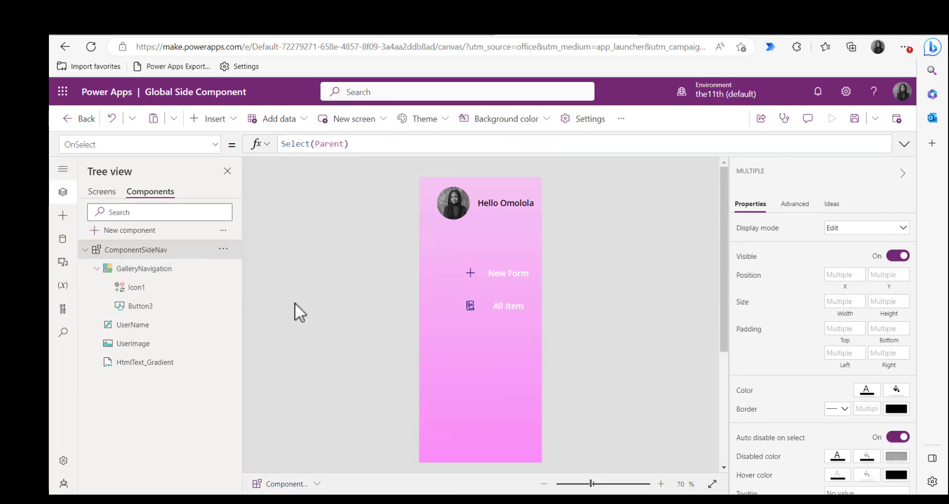
- Set the Color property of both Button3 and Icon1 to If(ThisItem.Screen=App.ActiveScreen,Color.White,Color.Black)
left_click(157, 308)
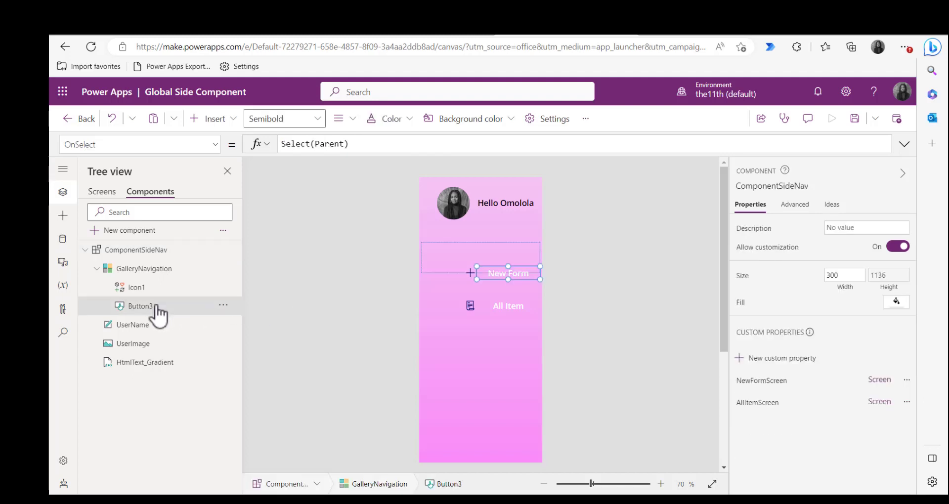
left_click(159, 289, "ctrl")
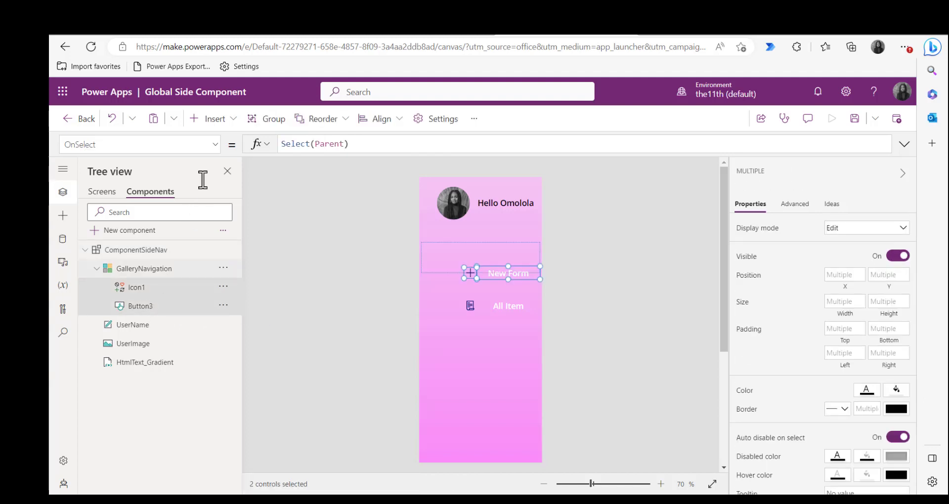
left_click(216, 150)
scroll(123, 246, "up", 4)
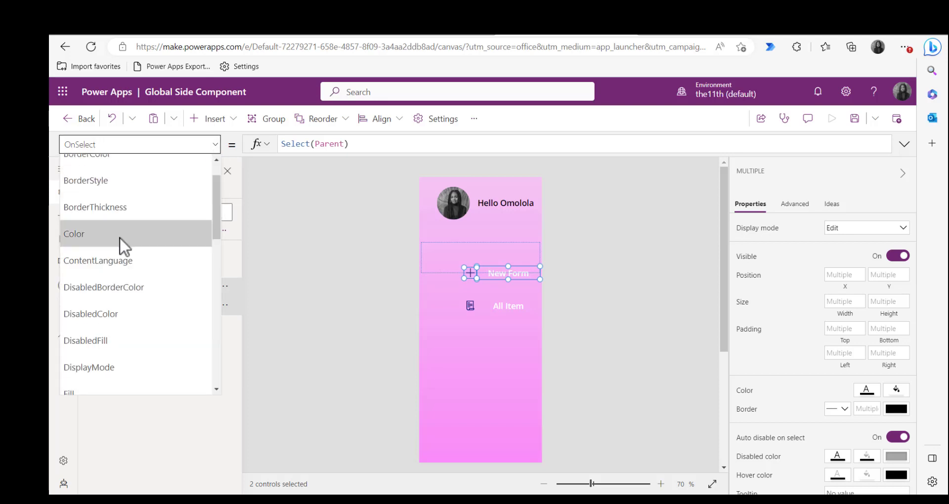
left_click(113, 235)
left_click(287, 144)
type("If(ThisItem.Screen=App.ActiveScreen,Color.White,Color.Black)")
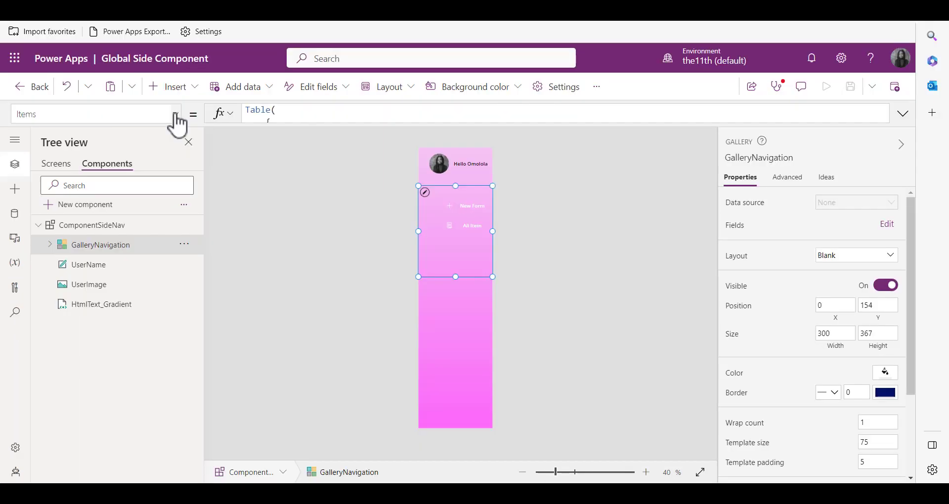
- Set GalleryNavigation's OnSelect property to Navigate(ThisItem.Screen) and save the component library
left_click(176, 116)
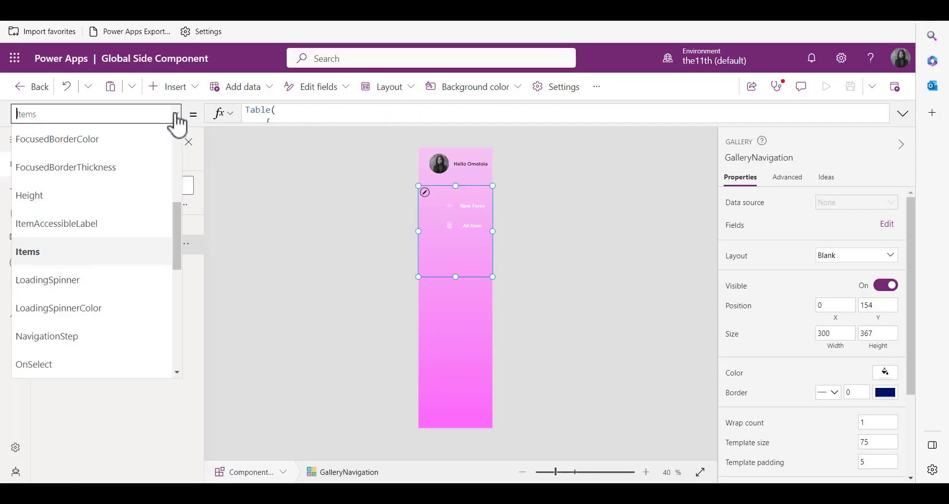
left_click(90, 365)
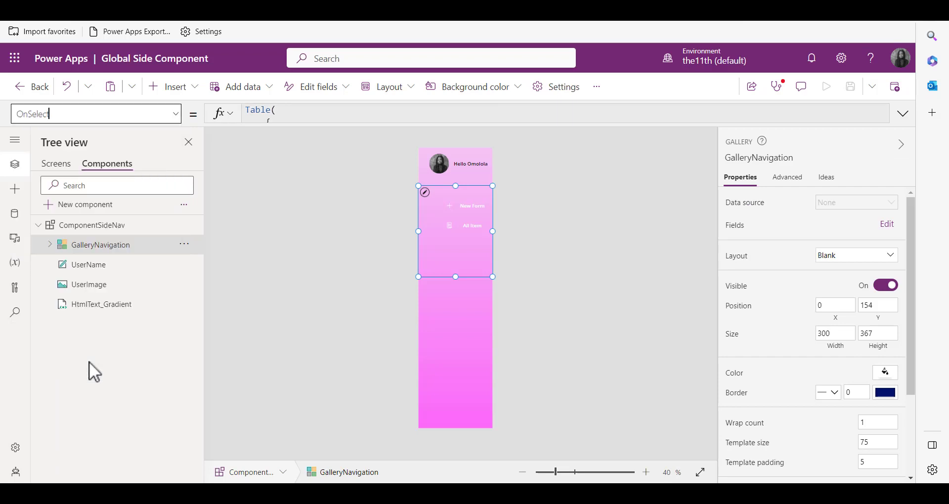
type("Navig")
key("Tab")
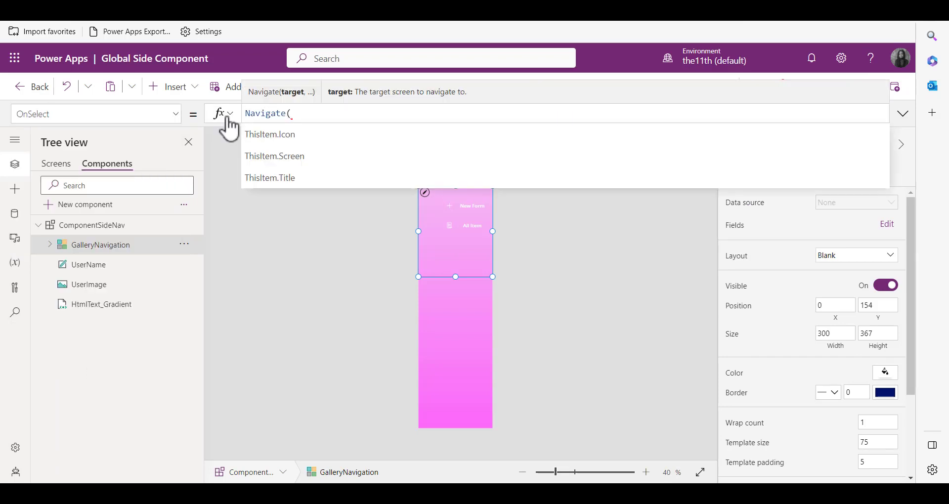
type("This")
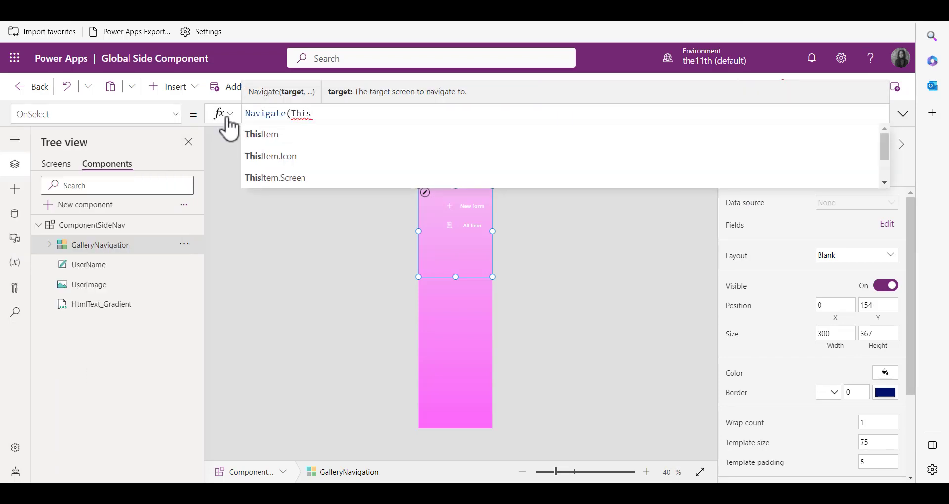
left_click(279, 178)
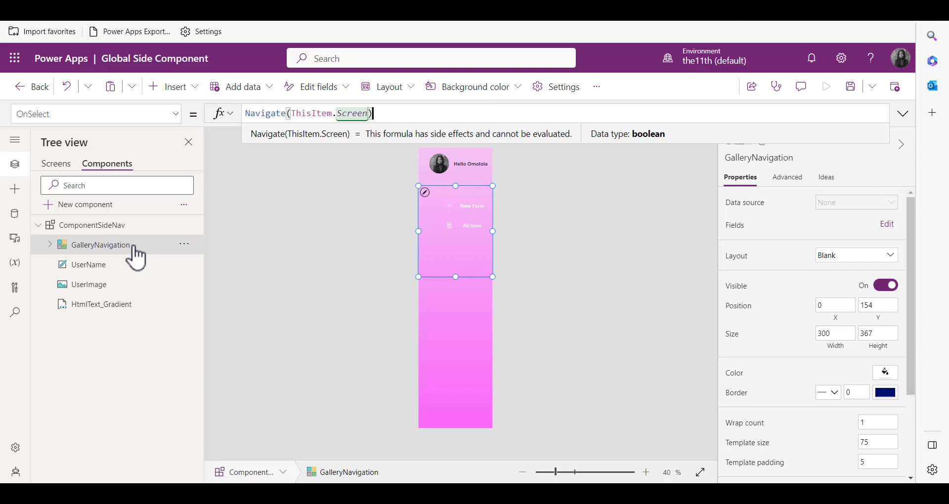
left_click(850, 88)
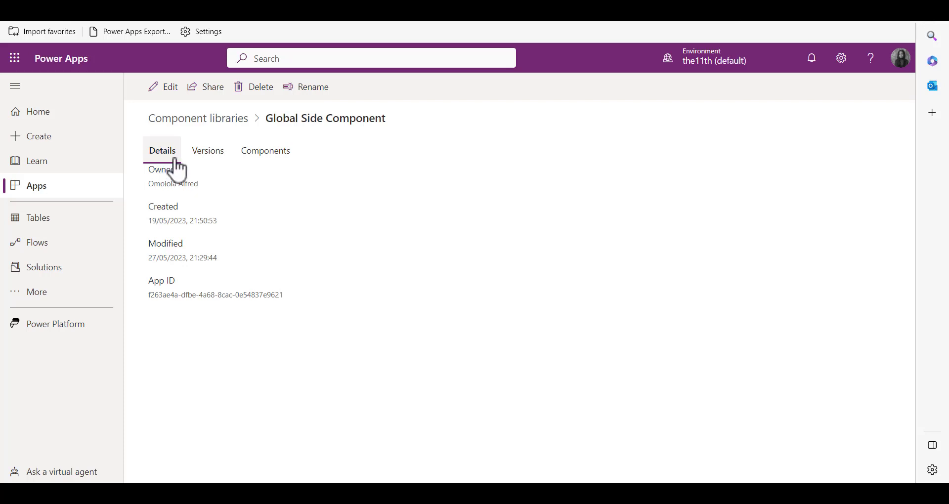
- Check the Global Side Component library's versions and components, and add a colleague as a new user to share it with
left_click(206, 162)
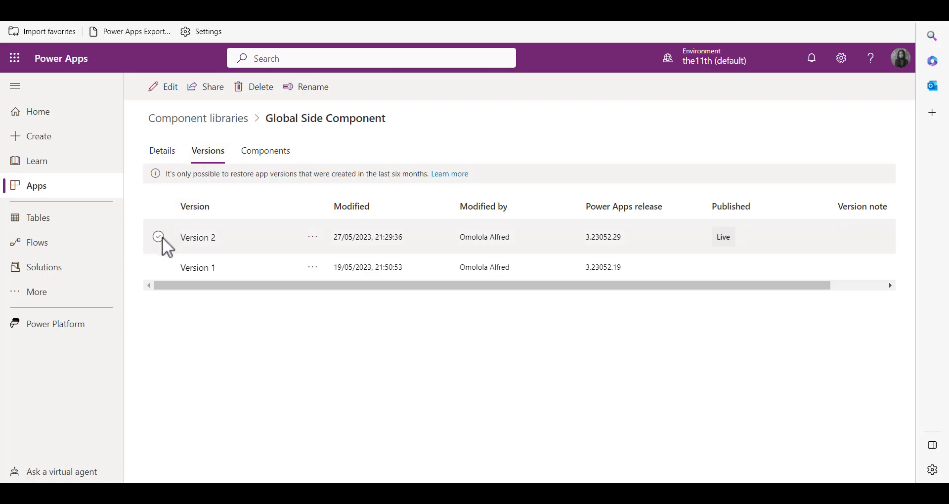
left_click(267, 157)
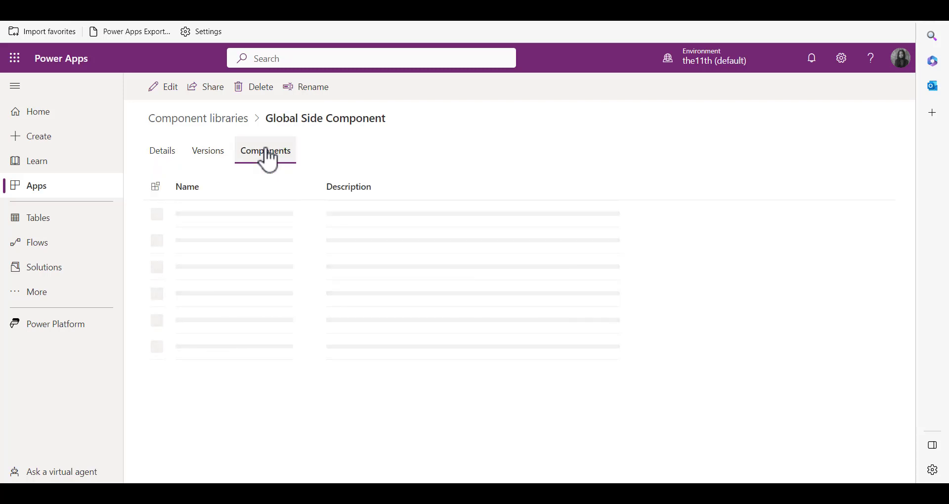
left_click(209, 90)
left_click(384, 128)
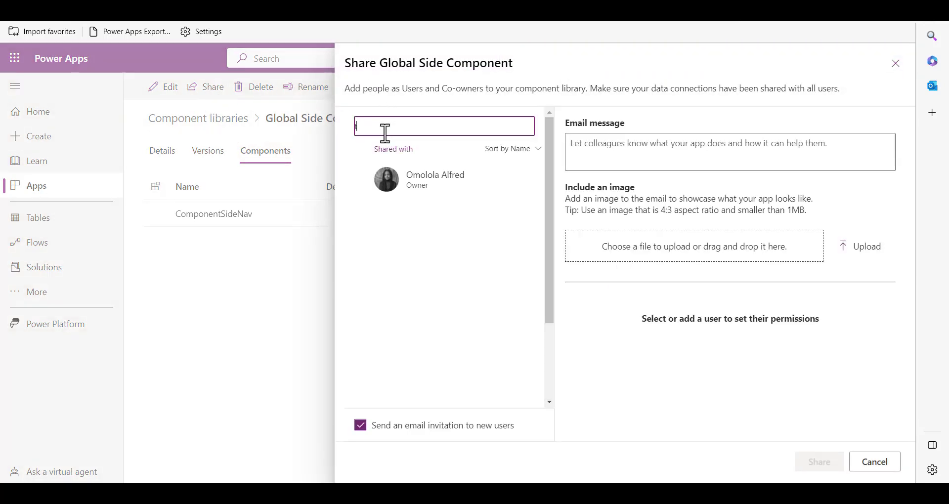
type("tobi")
left_click(408, 153)
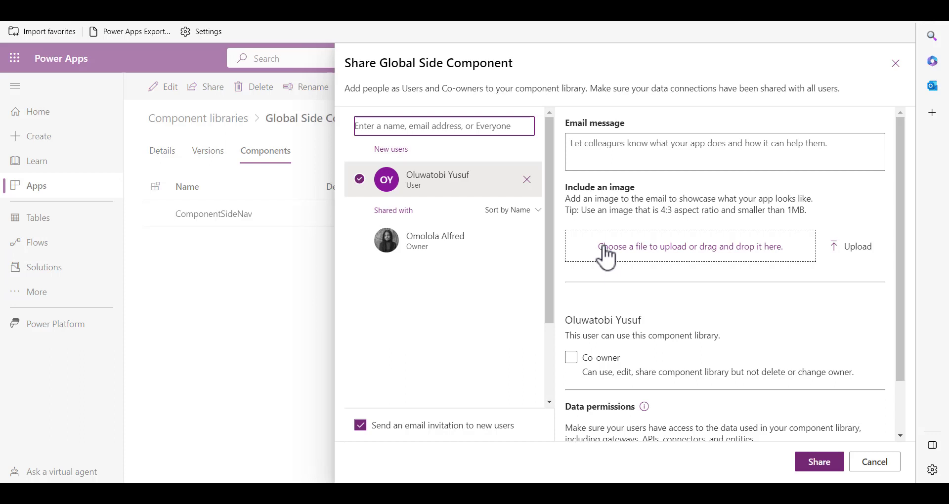
- Share the library with the added colleague, leaving the Co-owner permission cleared
left_click(573, 359)
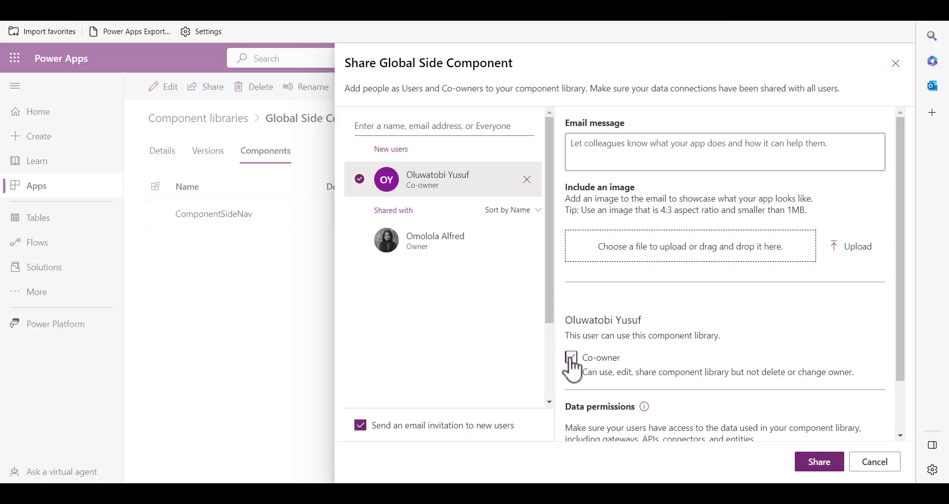
left_click(571, 358)
left_click(821, 463)
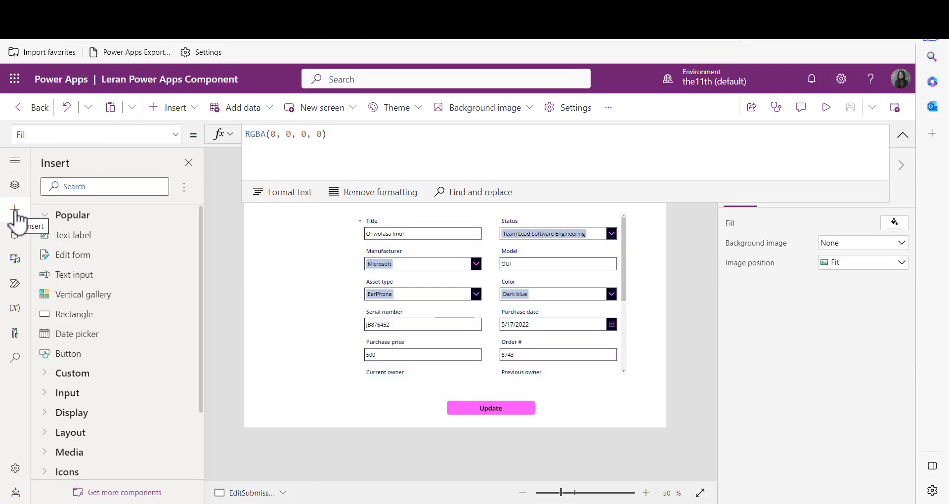
- In the Leran Power Apps Component app, refresh the importable components and import ComponentSideNav from the Global Side Component library
left_click(15, 211)
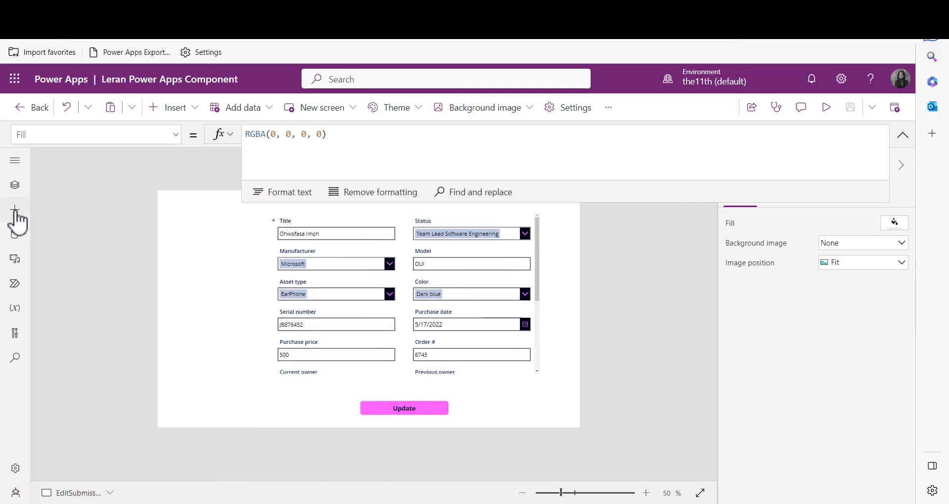
left_click(15, 213)
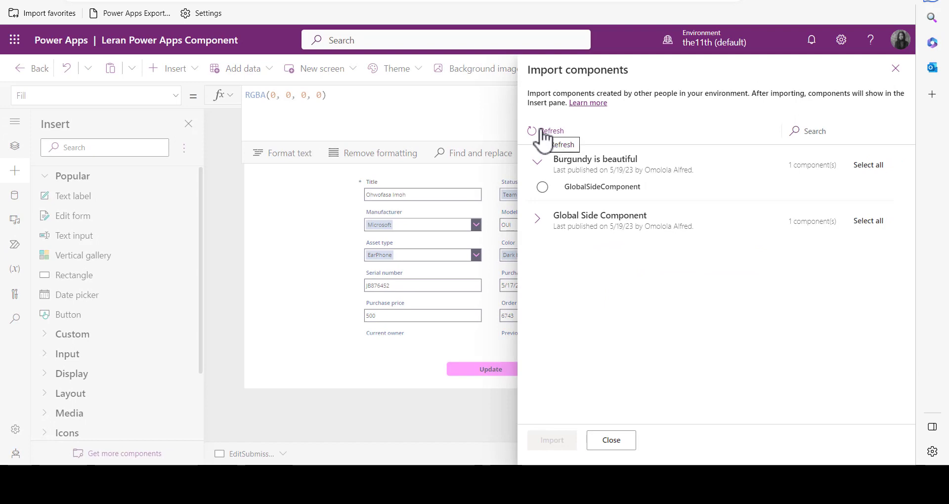
left_click(544, 133)
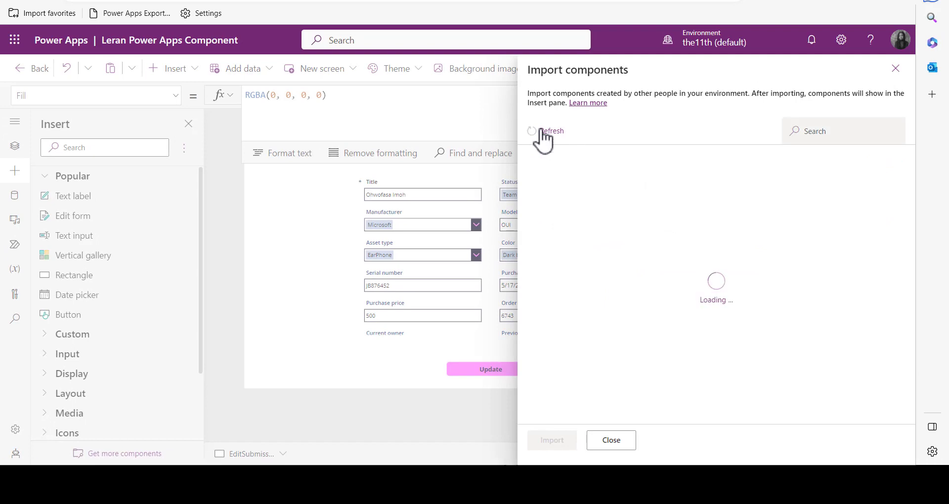
left_click(536, 225)
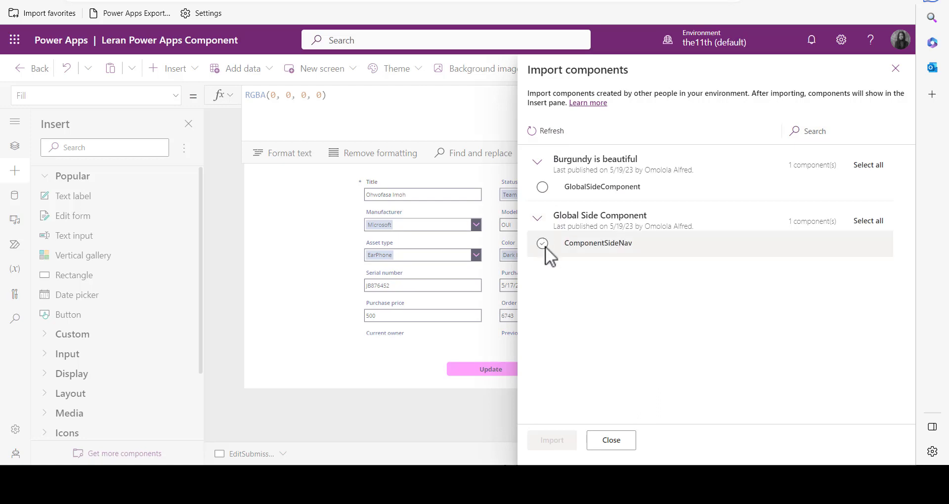
left_click(542, 243)
left_click(552, 441)
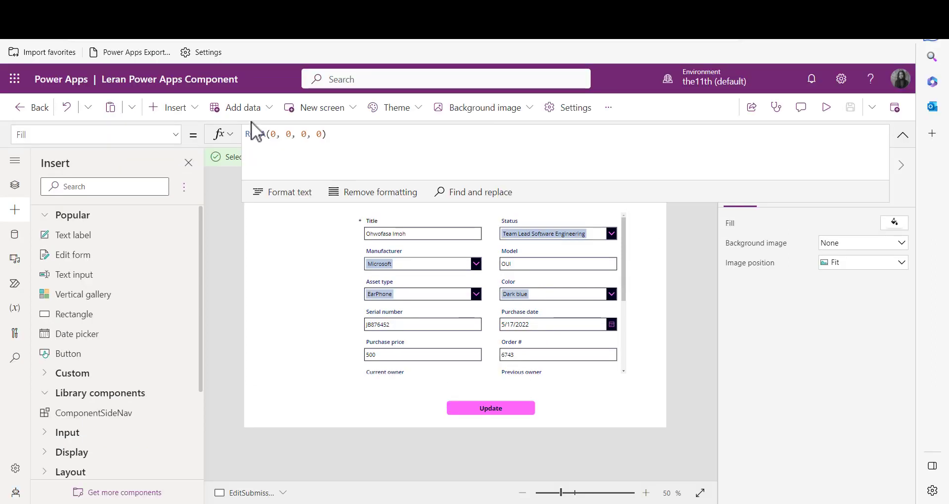
left_click(904, 136)
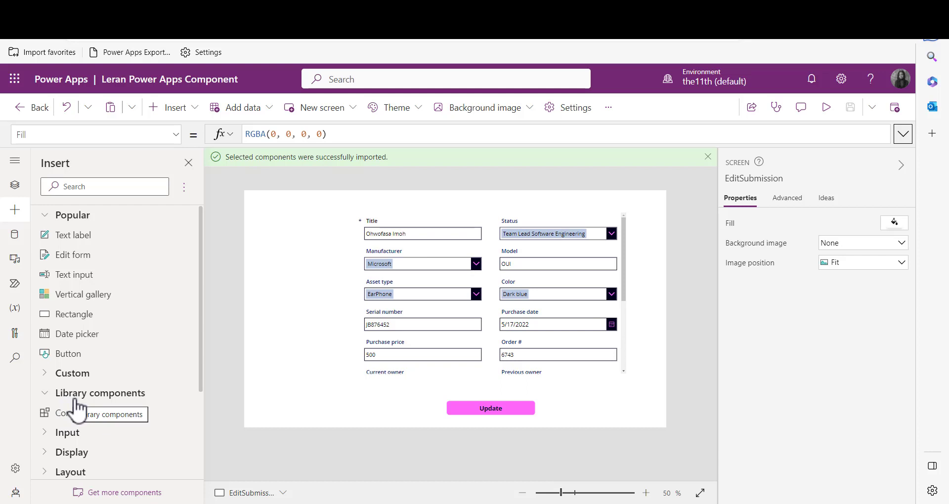
- Insert the ComponentSideNav library component into FormScreen
left_click(15, 185)
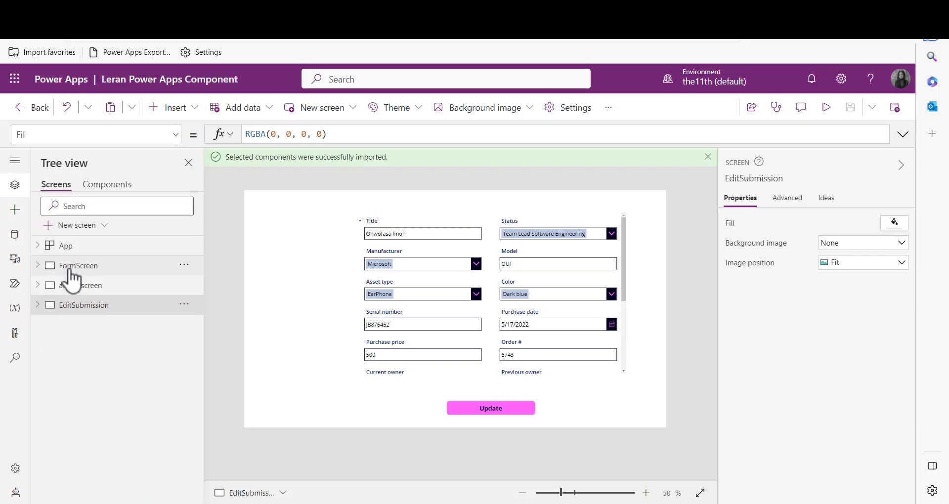
left_click(71, 270)
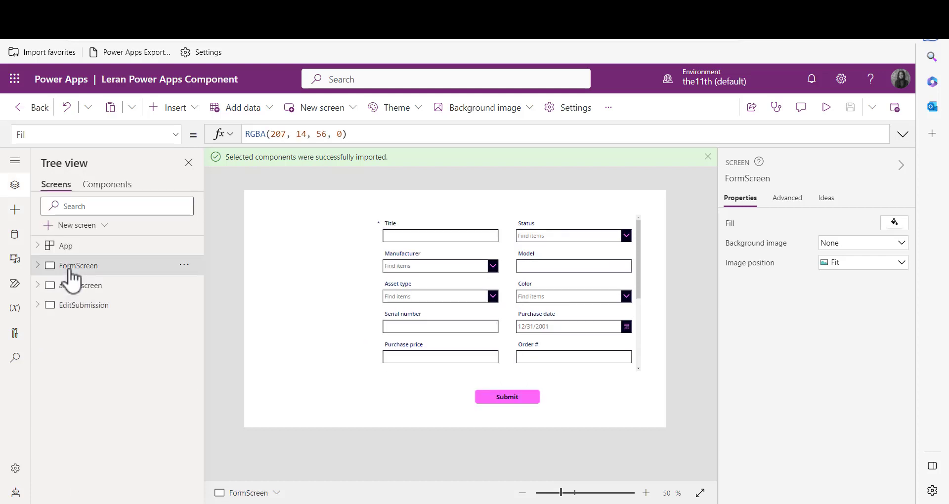
left_click(15, 212)
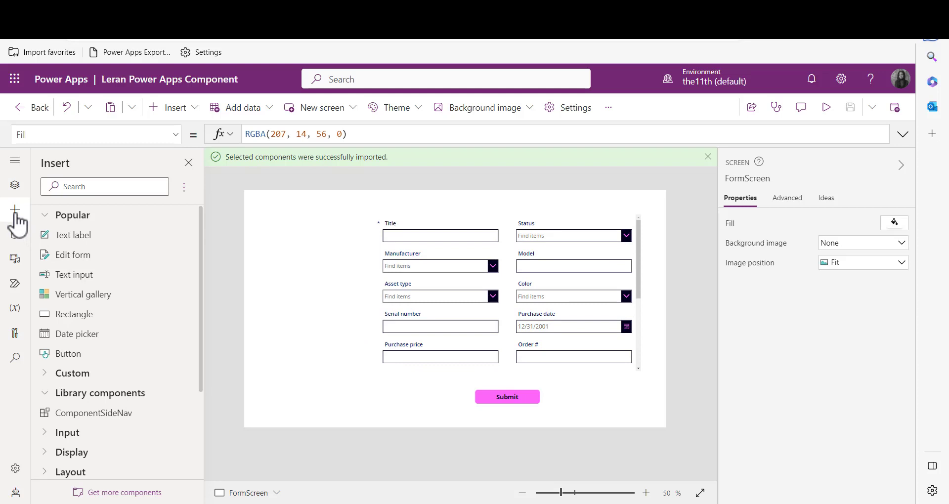
left_click(86, 416)
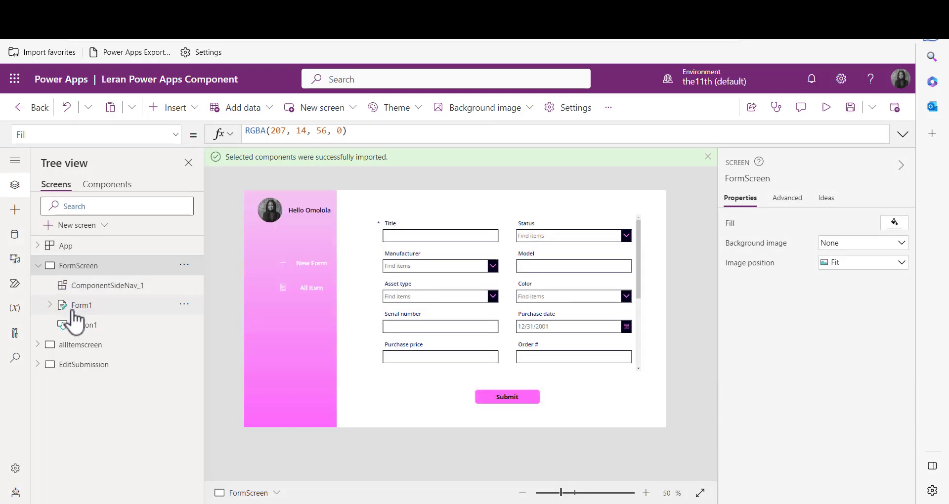
- Paste copies of the side navigation component into allItemscreen and EditSubmission
left_click(77, 349)
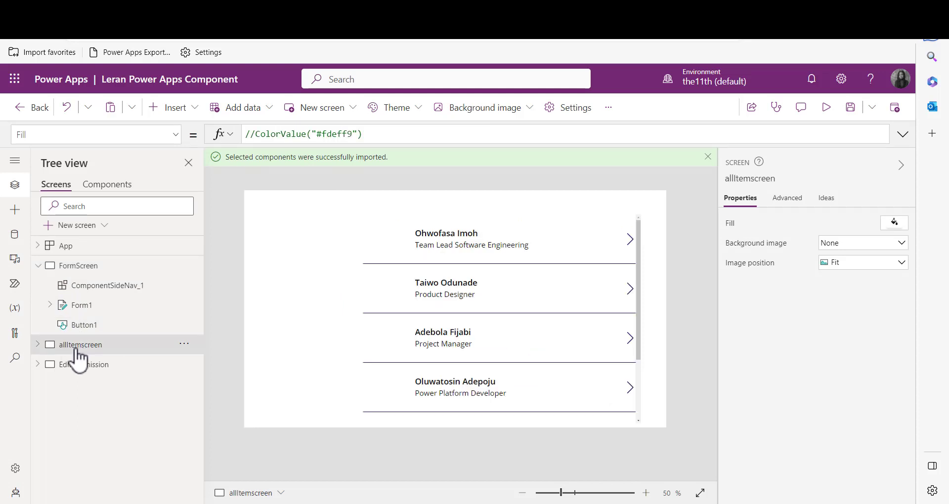
key("ctrl+v")
left_click(74, 406)
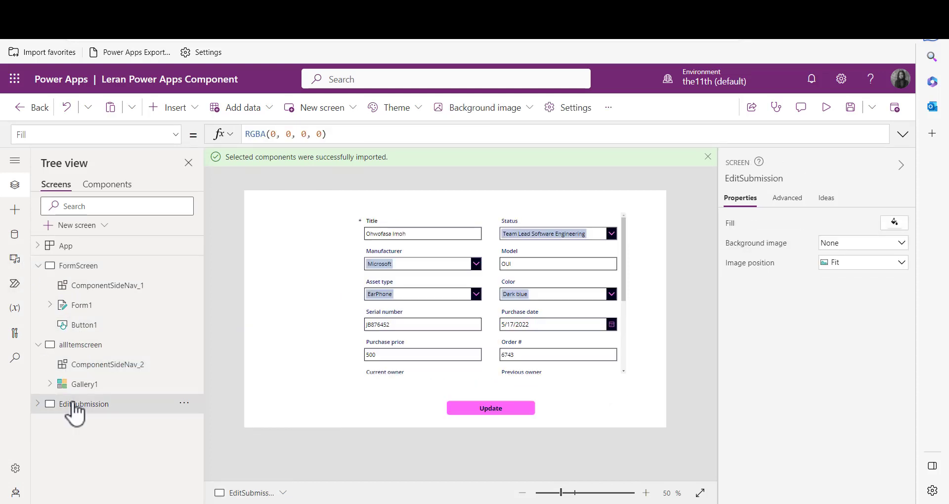
key("ctrl+v")
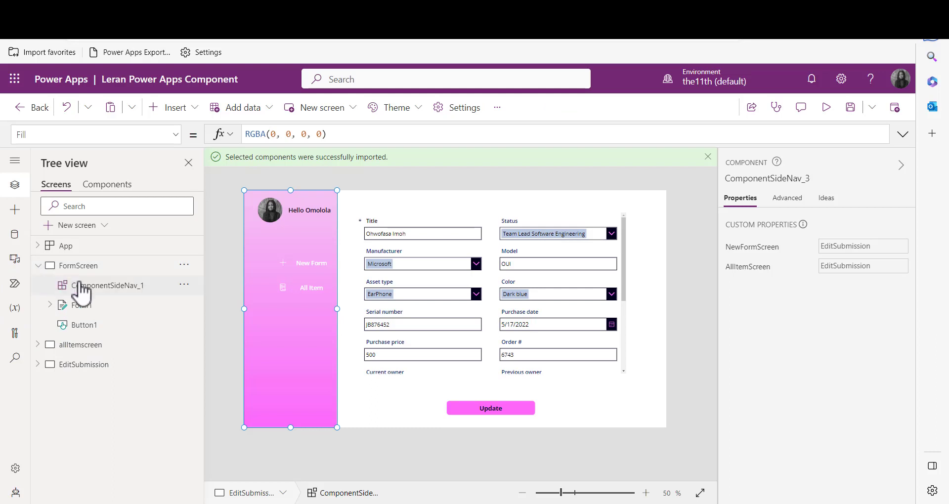
- Rename FormScreen's side navigation component ComponentSideNav_FormScreen and set its AllItemScreen property to allItemscreen
left_click(127, 286)
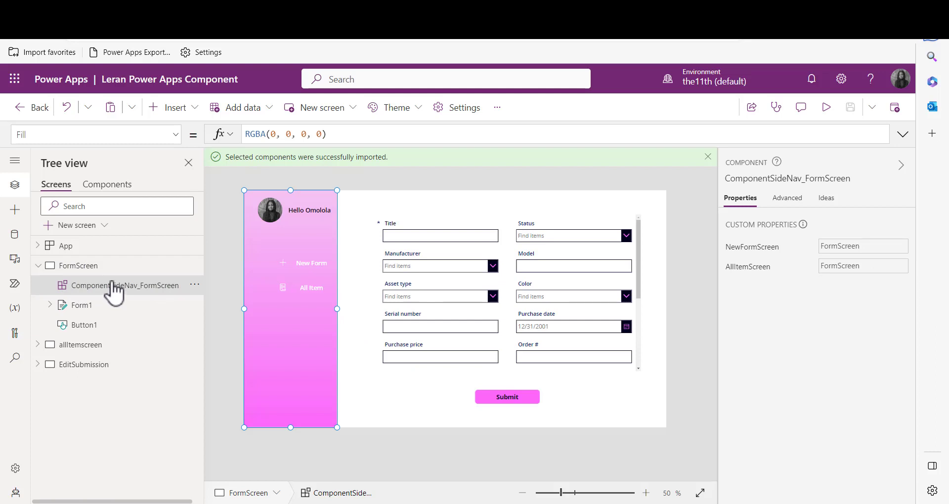
left_click(176, 137)
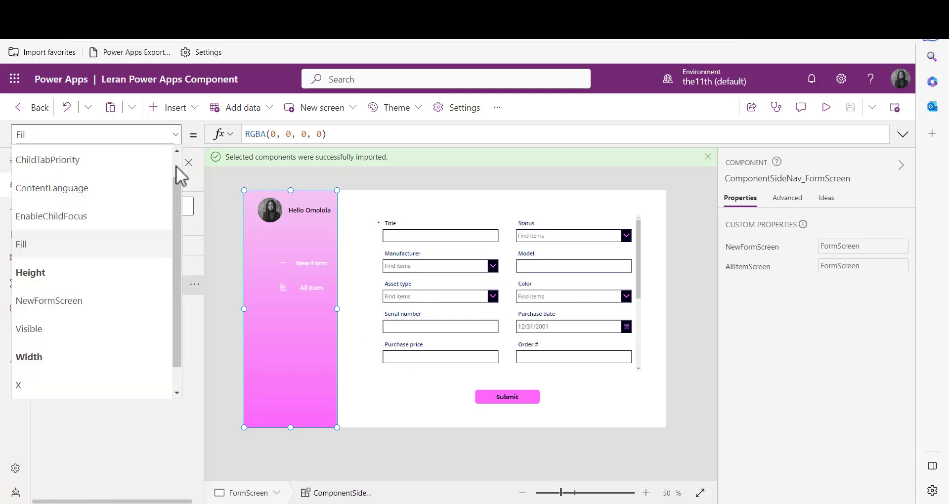
scroll(134, 170, "up", 1)
left_click(106, 162)
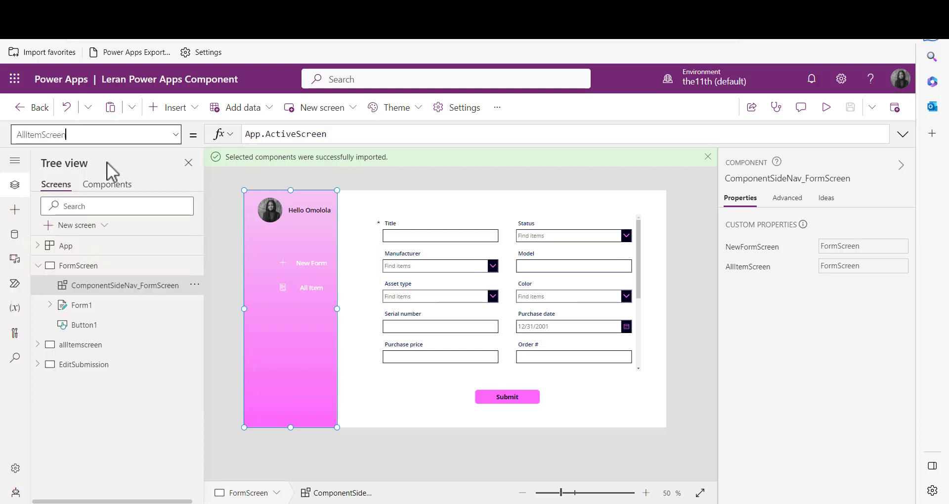
left_click(332, 134)
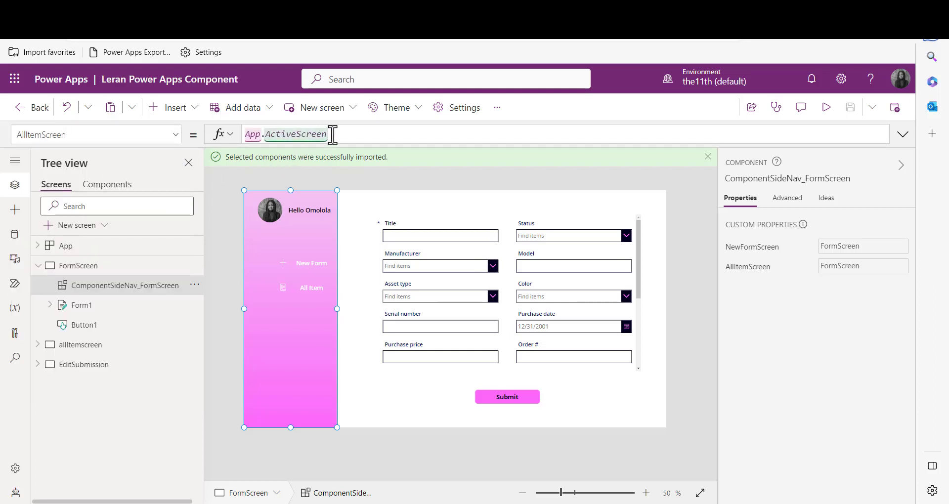
key("BackSpace")
key("BackSpace")
key("BackSpace")
key("BackSpace")
key("BackSpace")
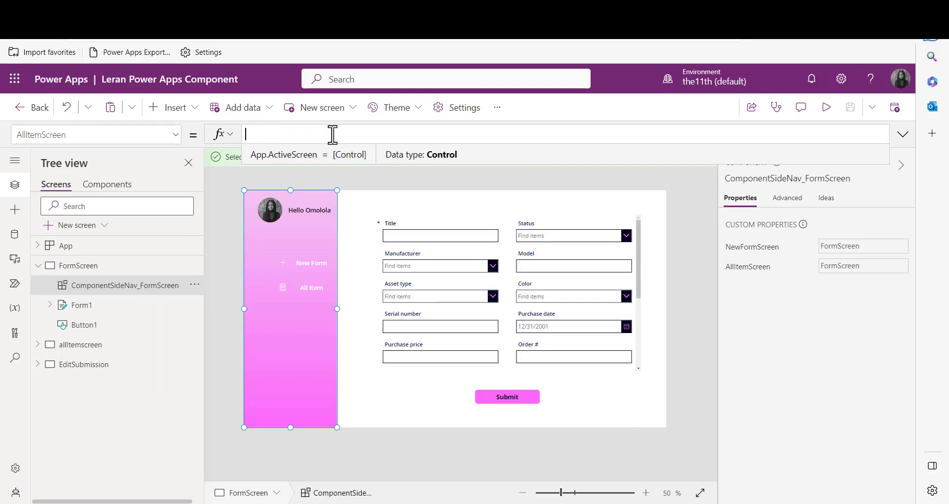
type("llite")
- Set the NewFormScreen property of ComponentSideNav_FormScreen to FormScreen and collapse FormScreen in the tree
left_click(176, 134)
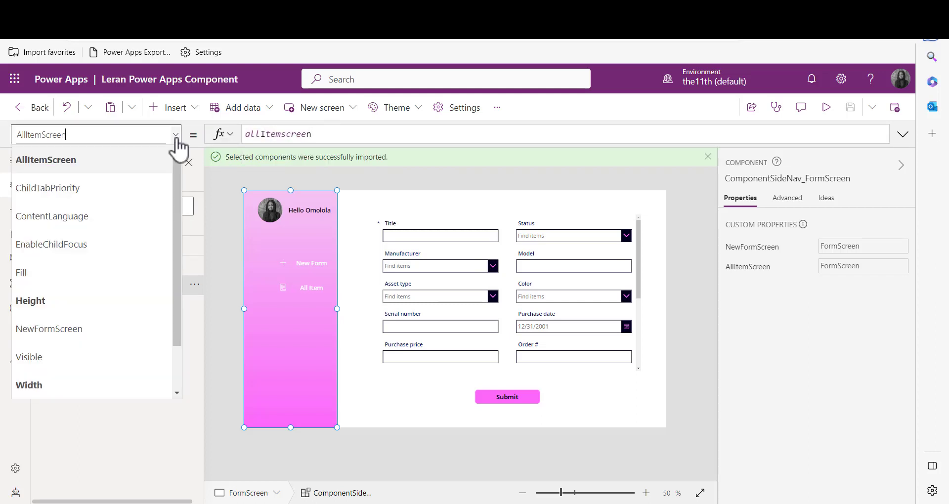
left_click(96, 329)
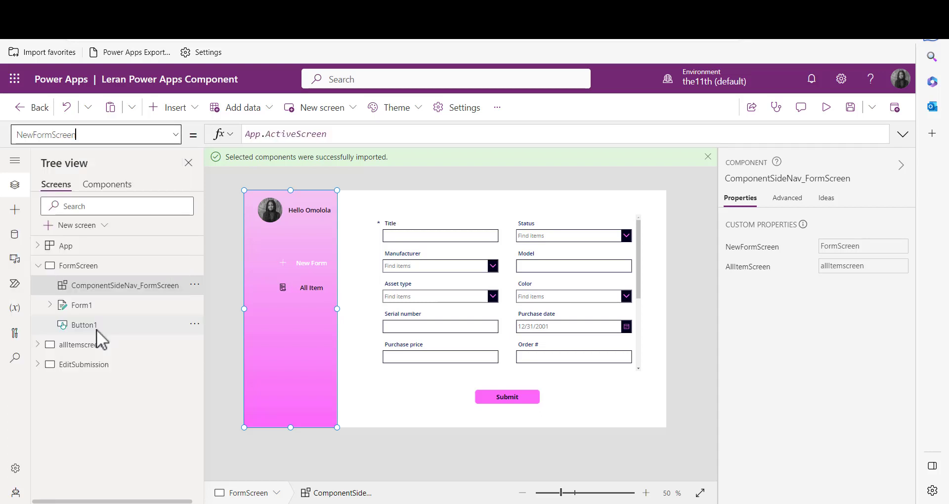
left_click_drag(331, 134, 245, 133)
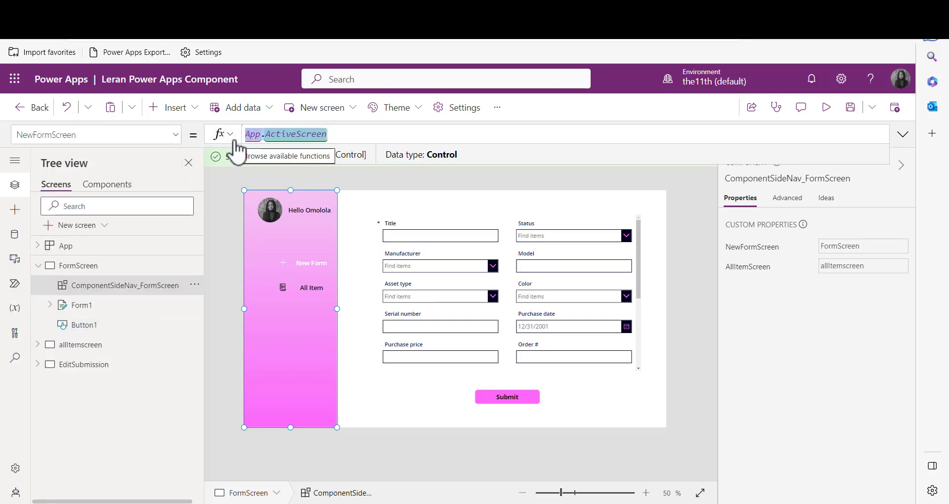
type("Fo")
left_click(281, 154)
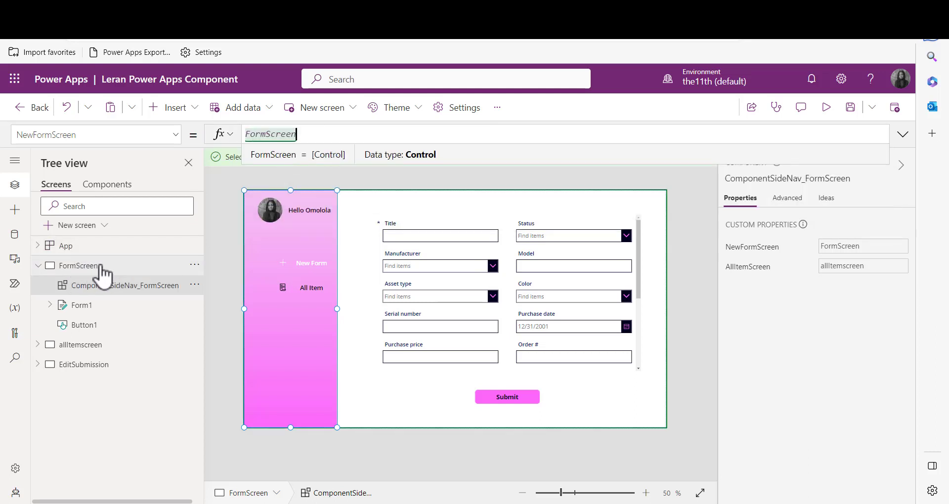
left_click(39, 266)
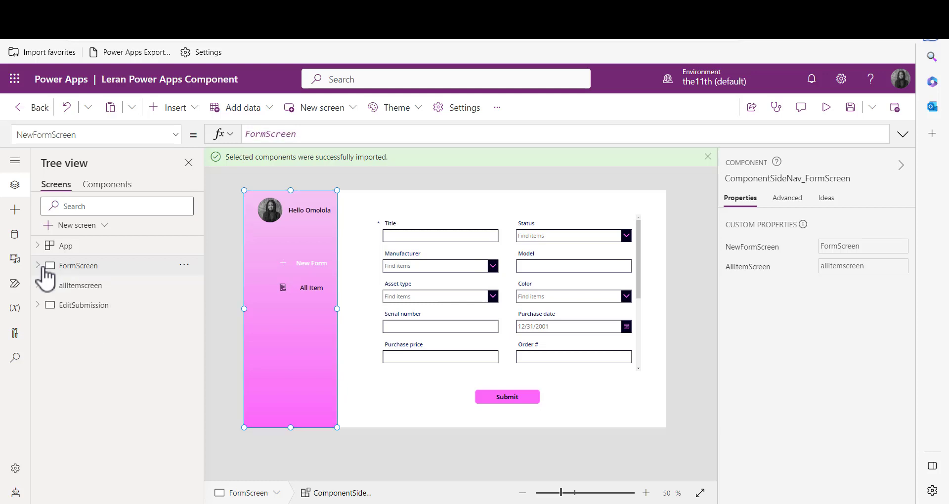
- Set the AllItemScreen property of allItemscreen's side navigation component to allItemscreen and its NewFormScreen property to FormScreen
left_click(38, 286)
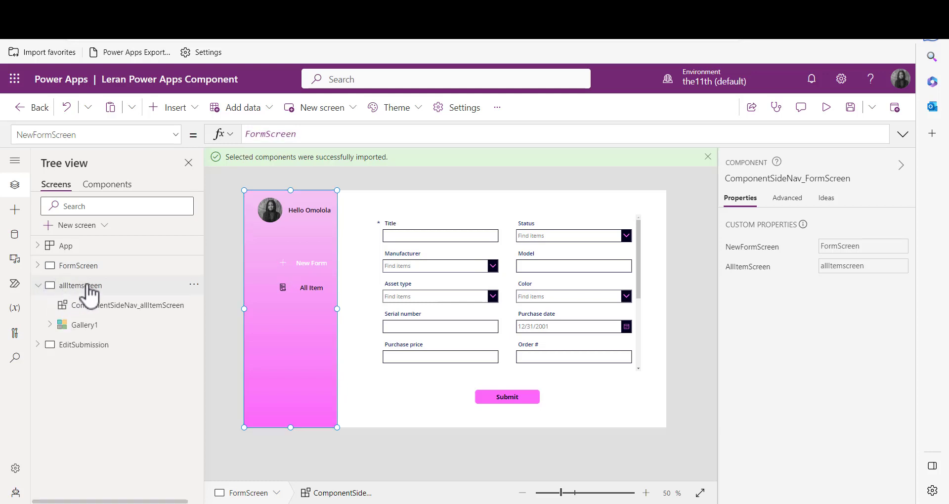
left_click(88, 285)
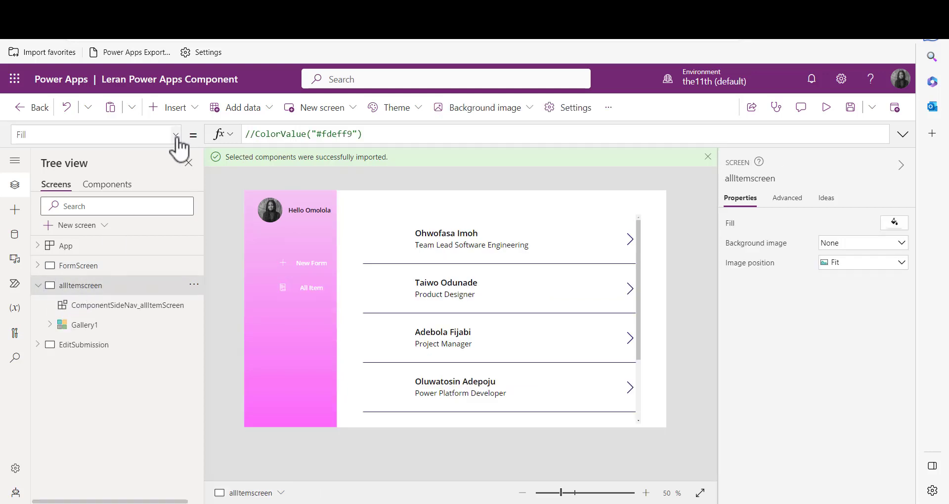
left_click(125, 305)
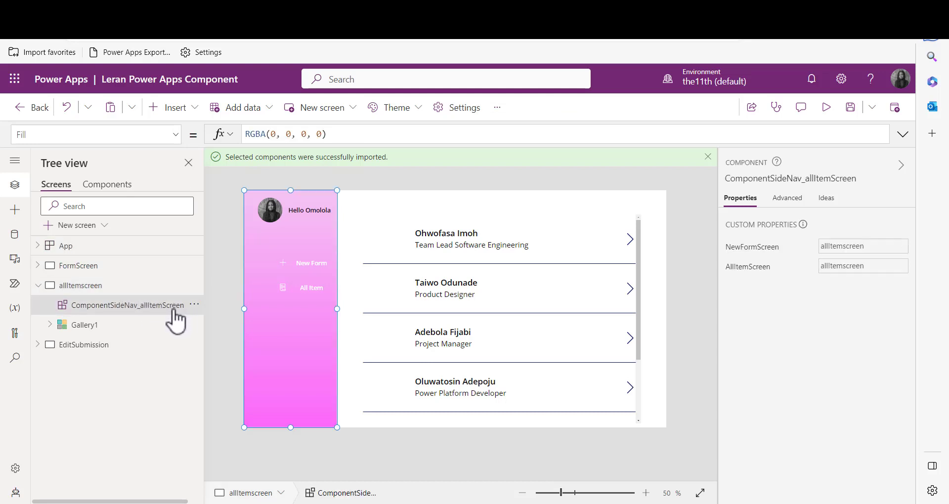
left_click(177, 136)
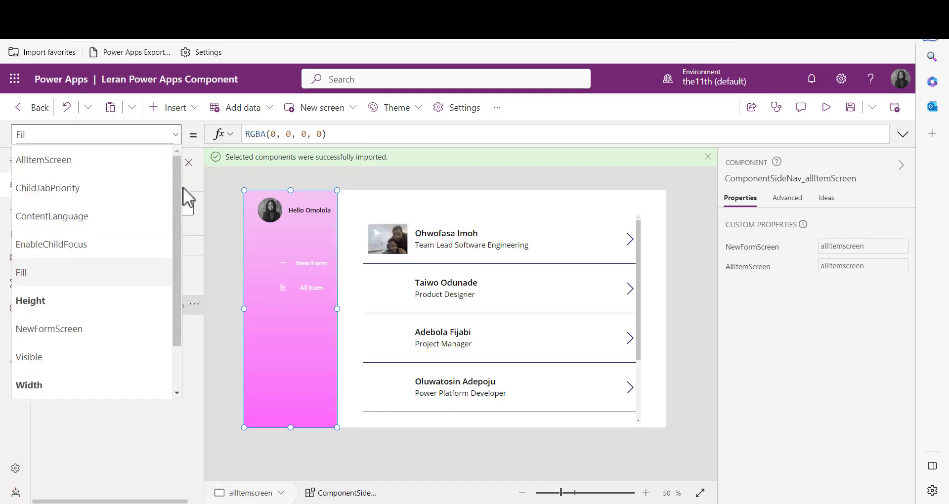
left_click(78, 166)
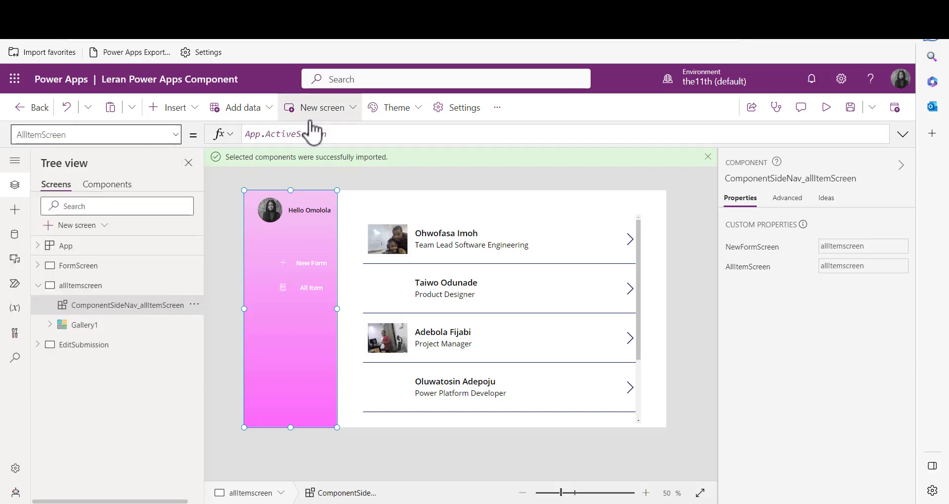
left_click_drag(329, 134, 245, 134)
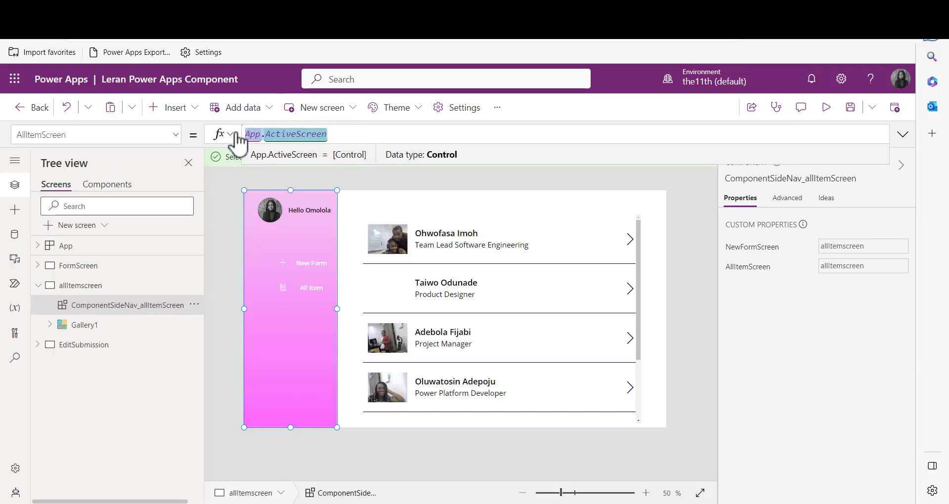
type("allItemscreen")
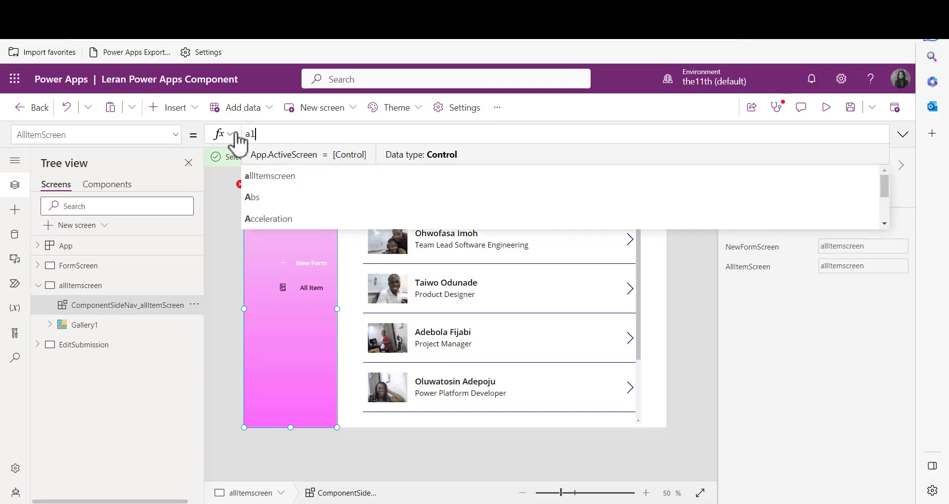
key("Tab")
left_click(176, 135)
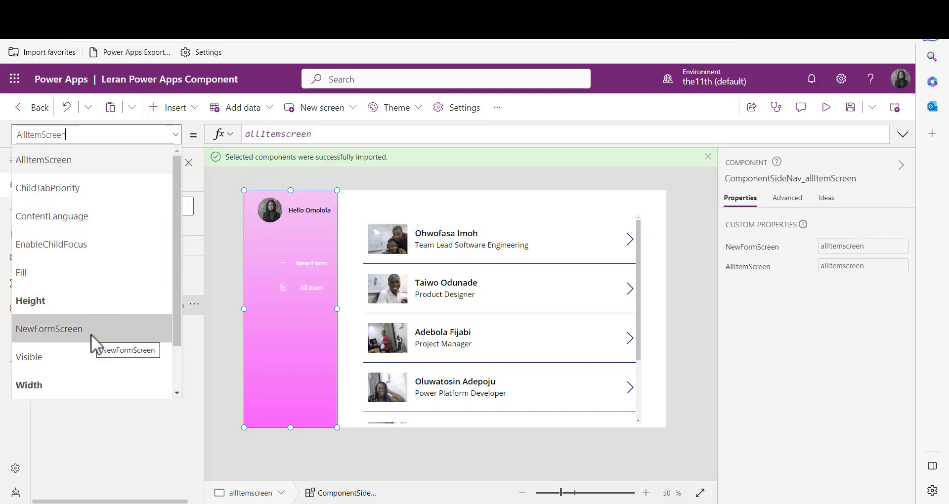
left_click(91, 329)
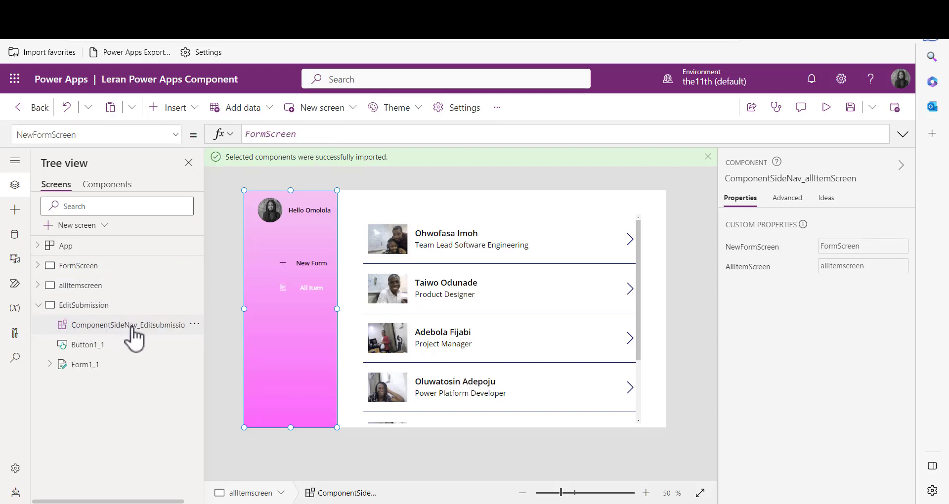
- Set the AllItemScreen property of EditSubmission's side navigation component to allItemscreen
left_click(132, 326)
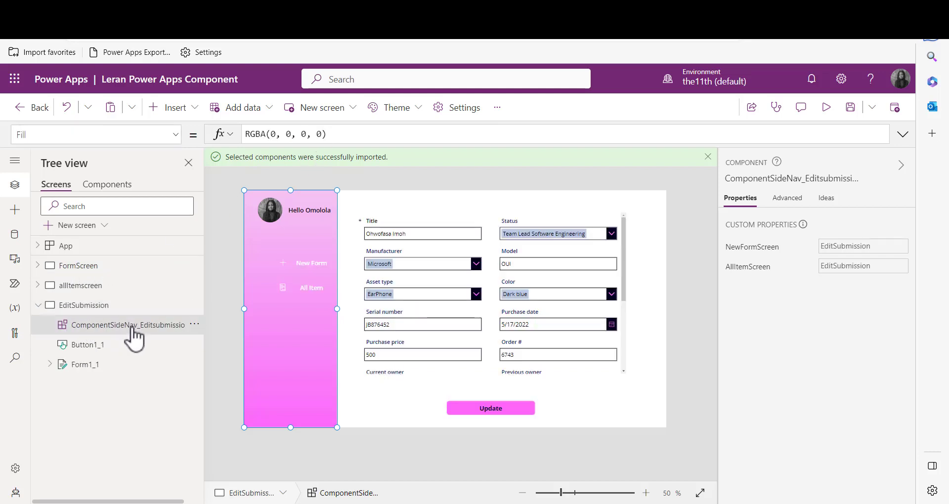
left_click(174, 134)
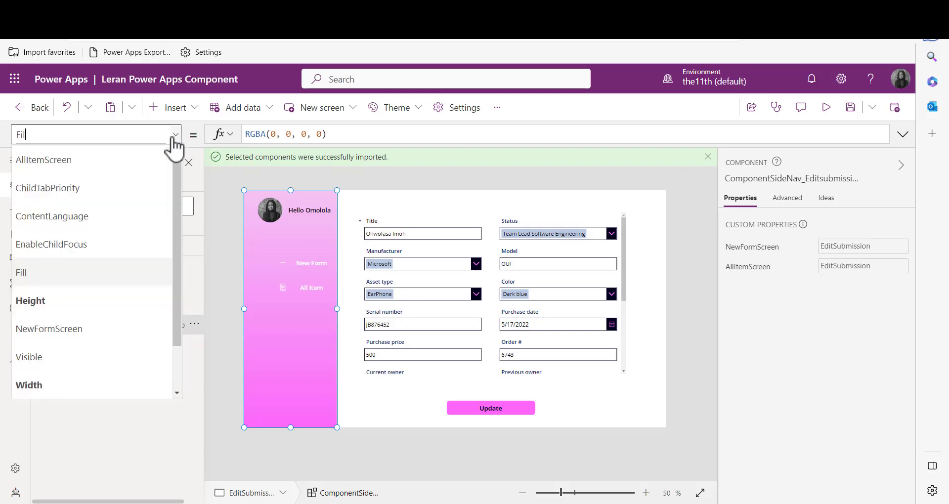
left_click(61, 169)
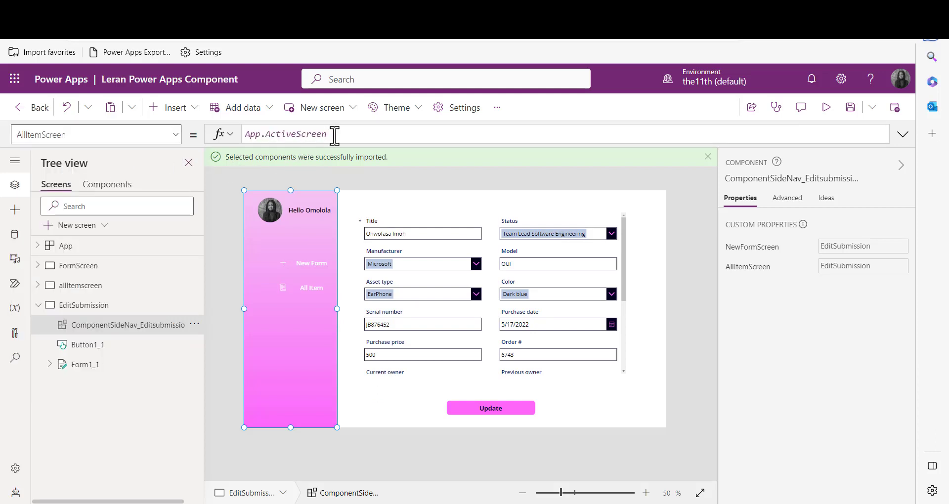
left_click_drag(328, 134, 241, 140)
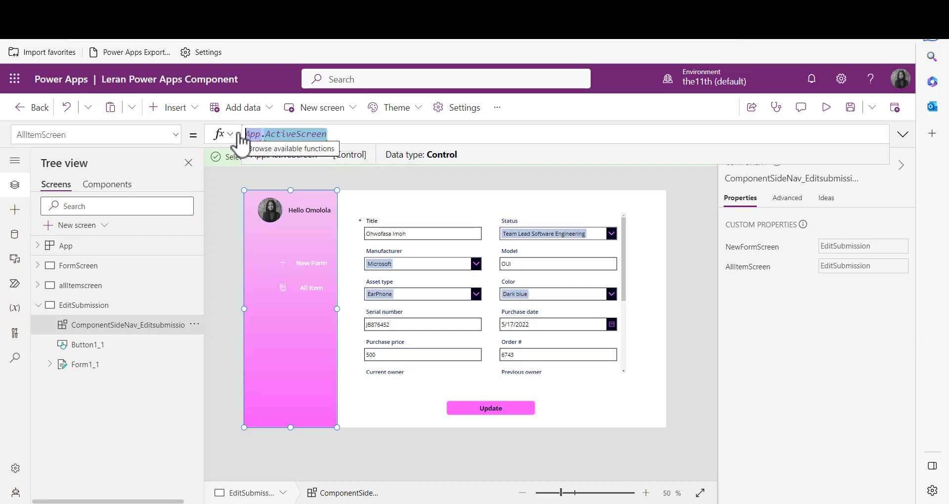
type("all")
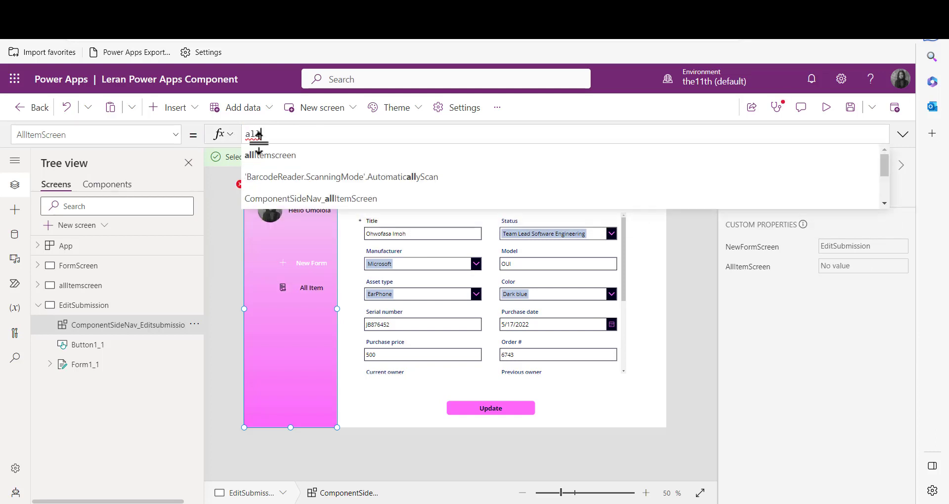
left_click(272, 154)
- Set the NewFormScreen property of EditSubmission's side navigation component to FormScreen
left_click(174, 137)
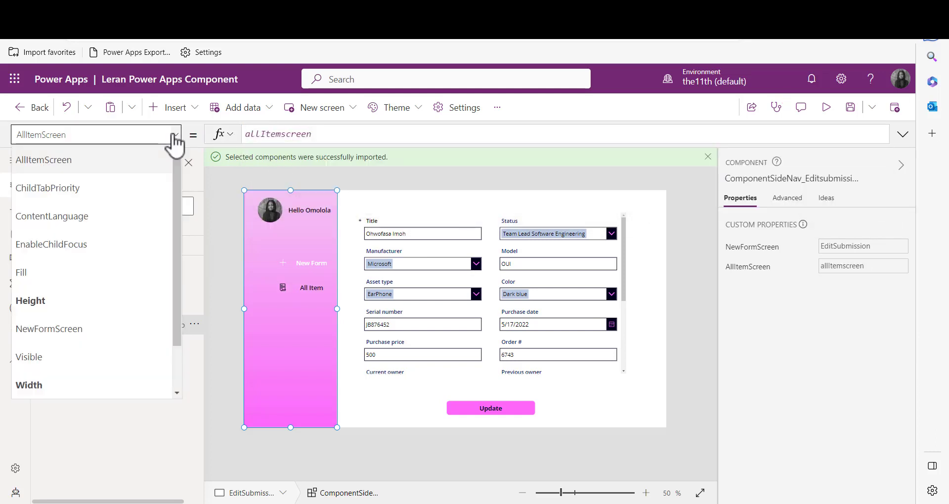
left_click(82, 330)
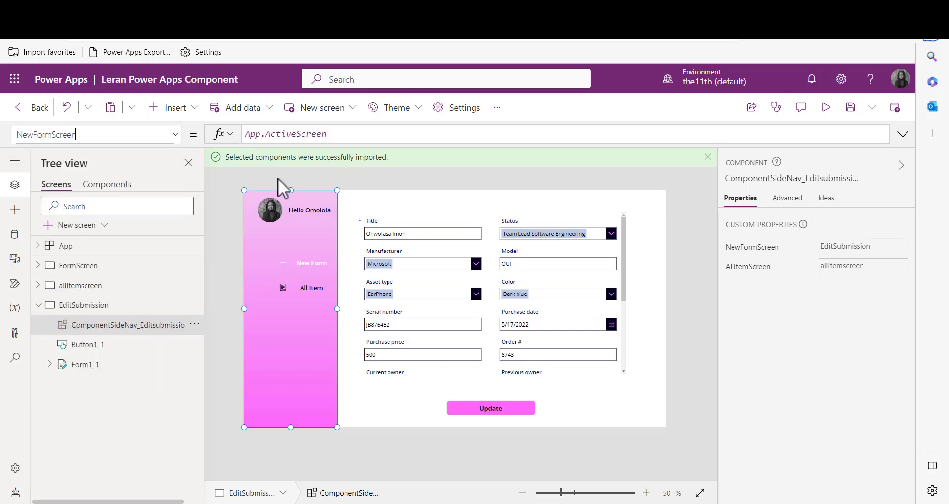
left_click_drag(333, 135, 244, 135)
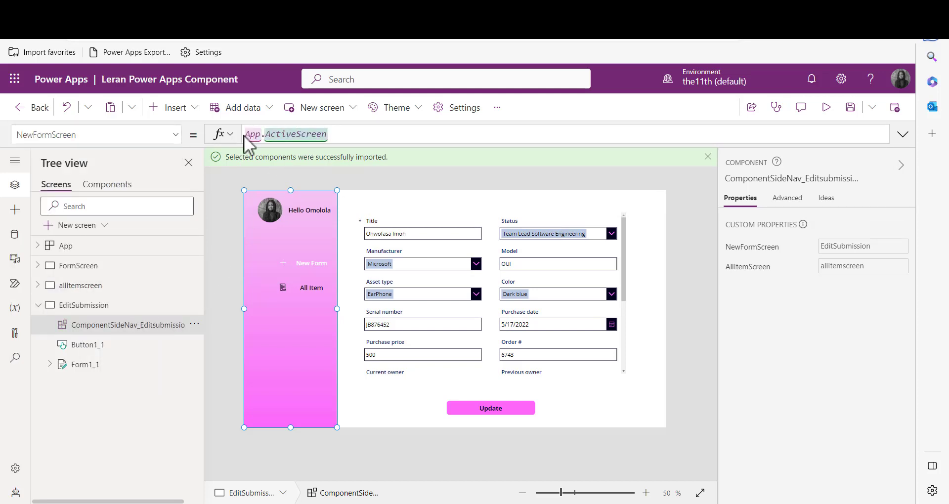
left_click(595, 185)
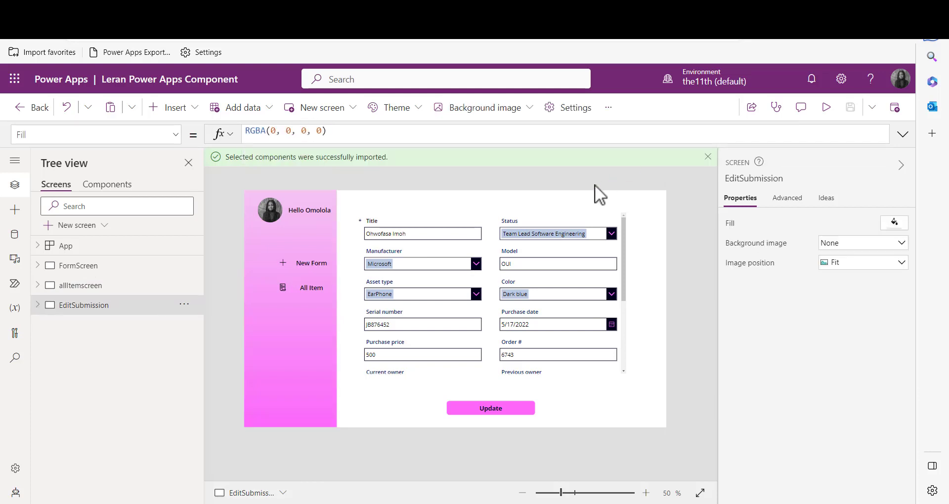
- Preview the app from EditSubmission and test the side navigation by going to New Form and All Item
left_click(827, 107)
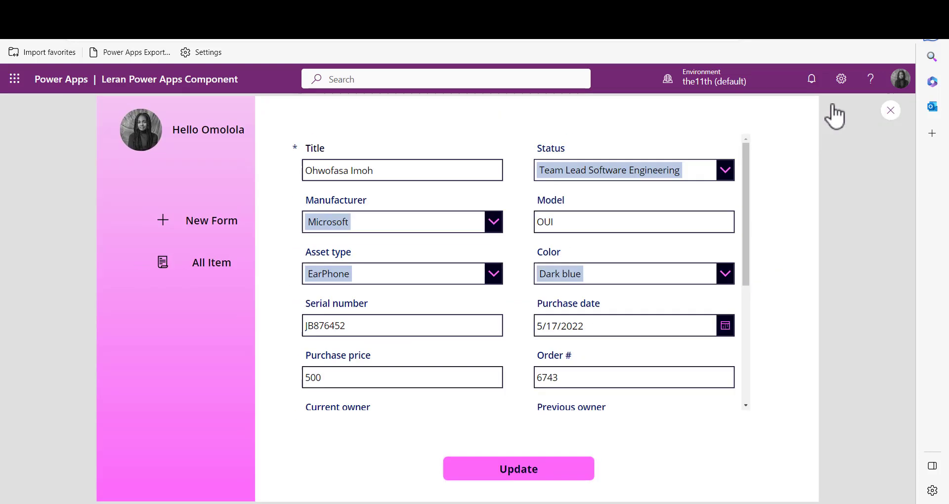
left_click(229, 228)
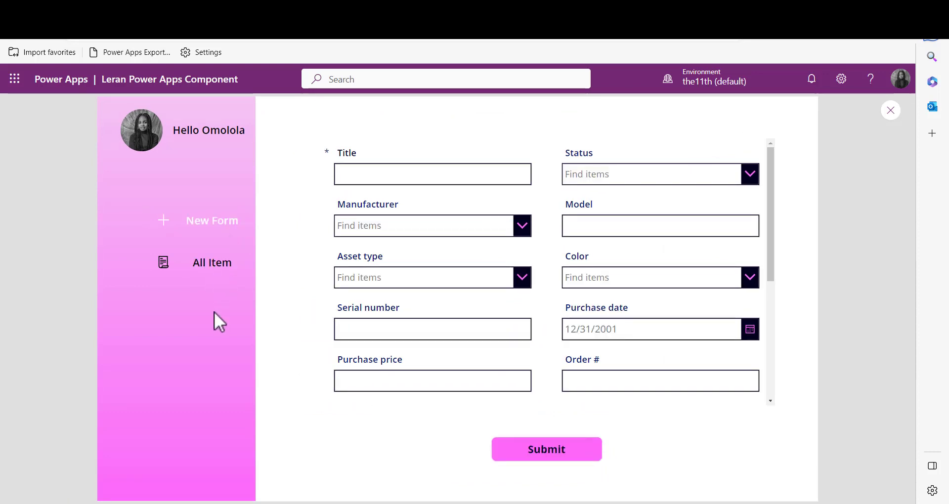
left_click(205, 265)
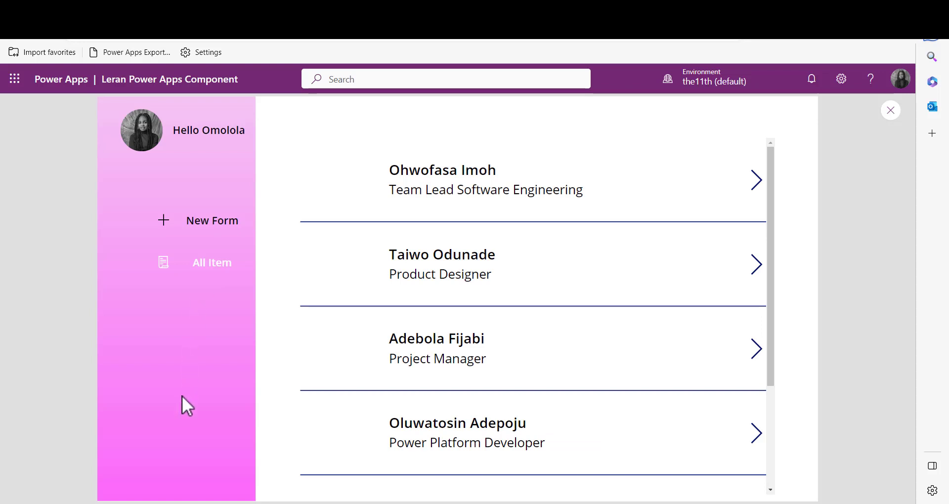
- Open the first gallery record, view its edit form down to the photos, and test navigating from it to All Item and New Form
left_click(757, 181)
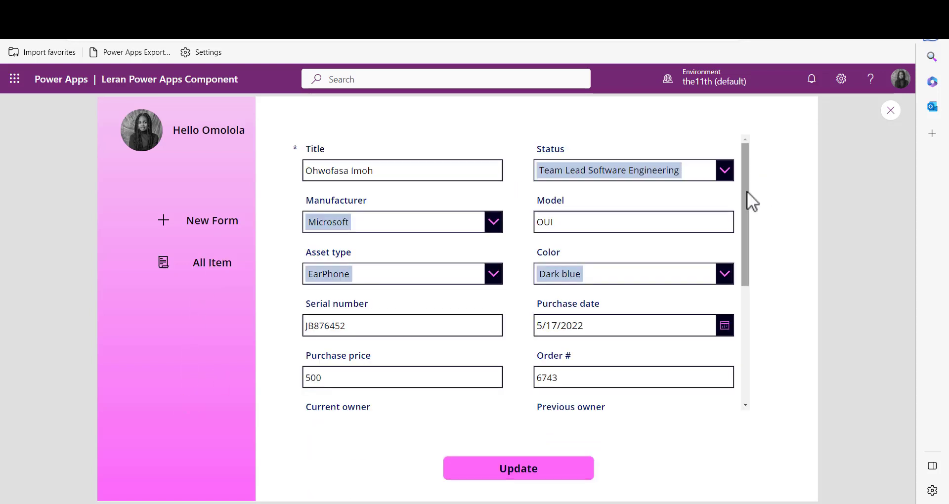
left_click_drag(746, 191, 743, 319)
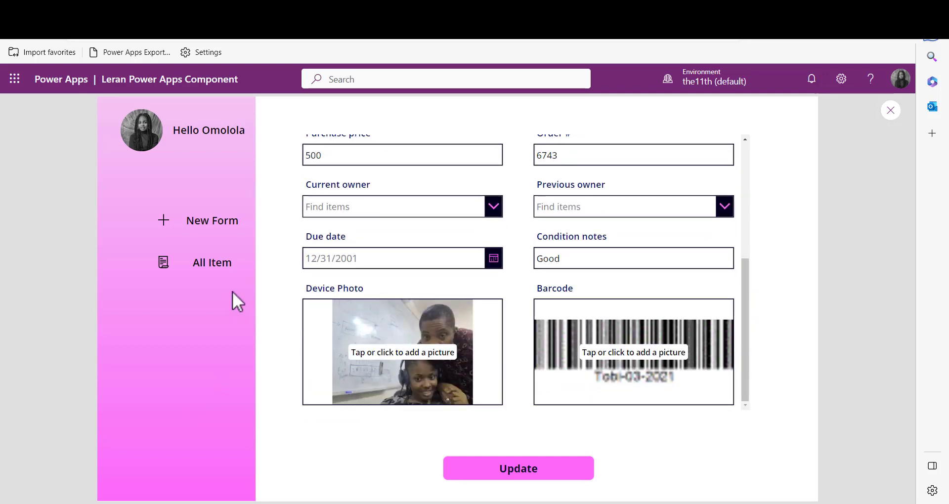
left_click(220, 275)
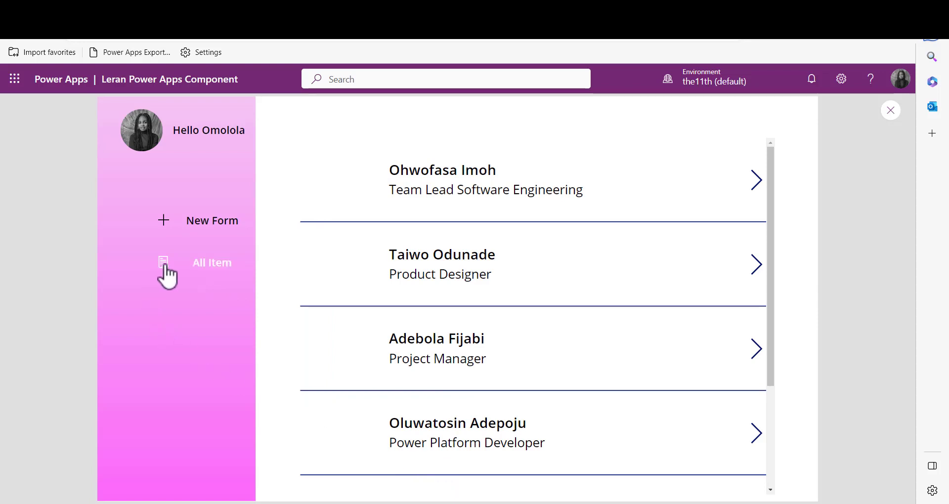
left_click(213, 226)
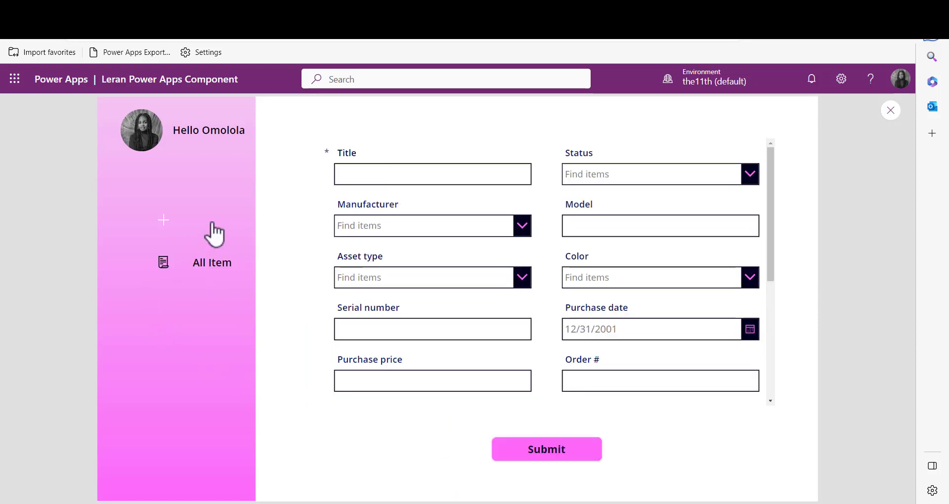